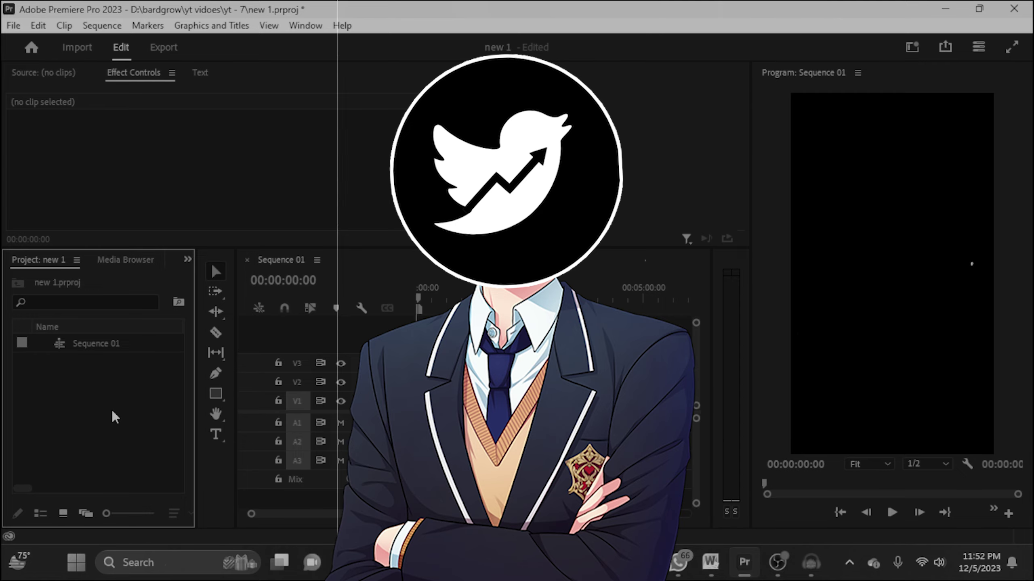
# - Import the ElevenLabs voiceover MP3 from Downloads and place it at the start of track A1
pyautogui.rightClick(112, 413)
pyautogui.click(185, 235)
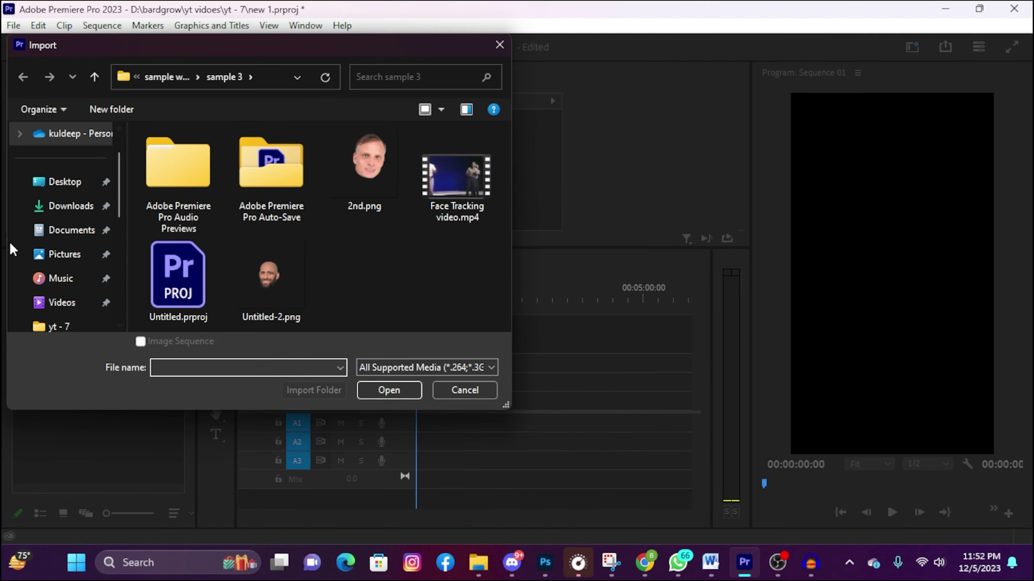
pyautogui.scroll(-2, 61, 253)
pyautogui.scroll(3, 69, 256)
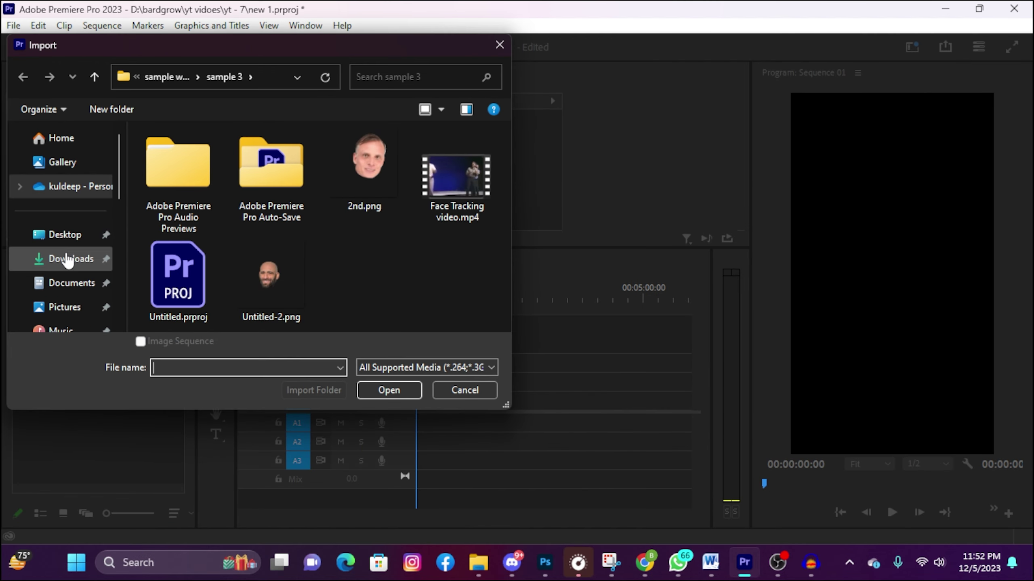
pyautogui.click(82, 260)
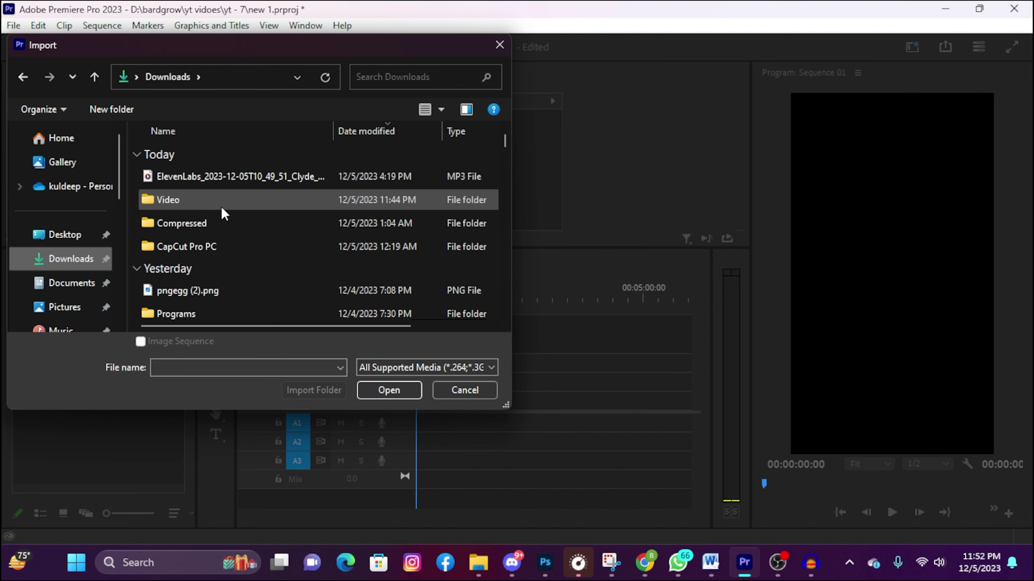
pyautogui.doubleClick(243, 176)
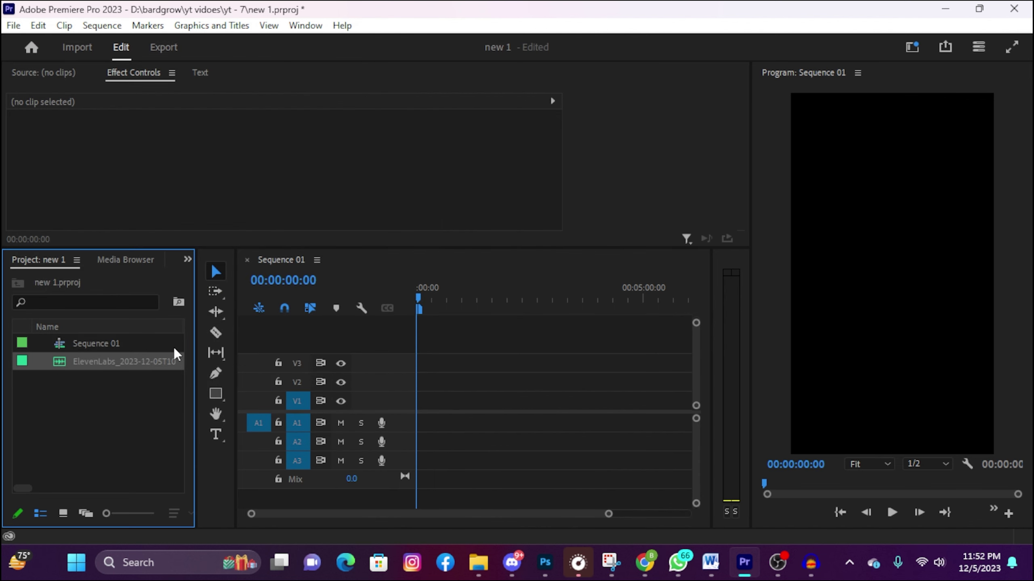
pyautogui.moveTo(132, 369); pyautogui.dragTo(419, 426)
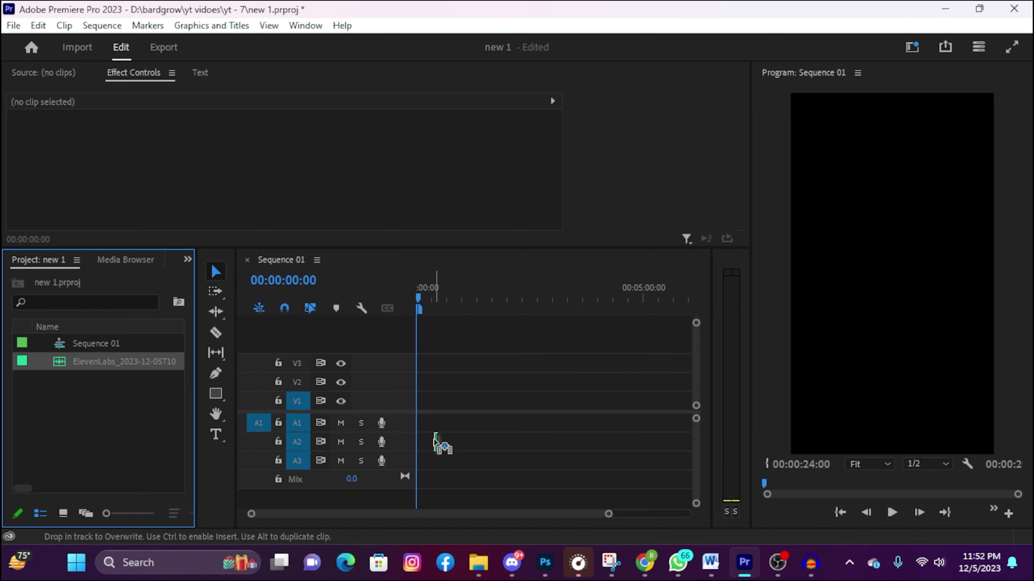
pyautogui.scroll(3, 423, 428)
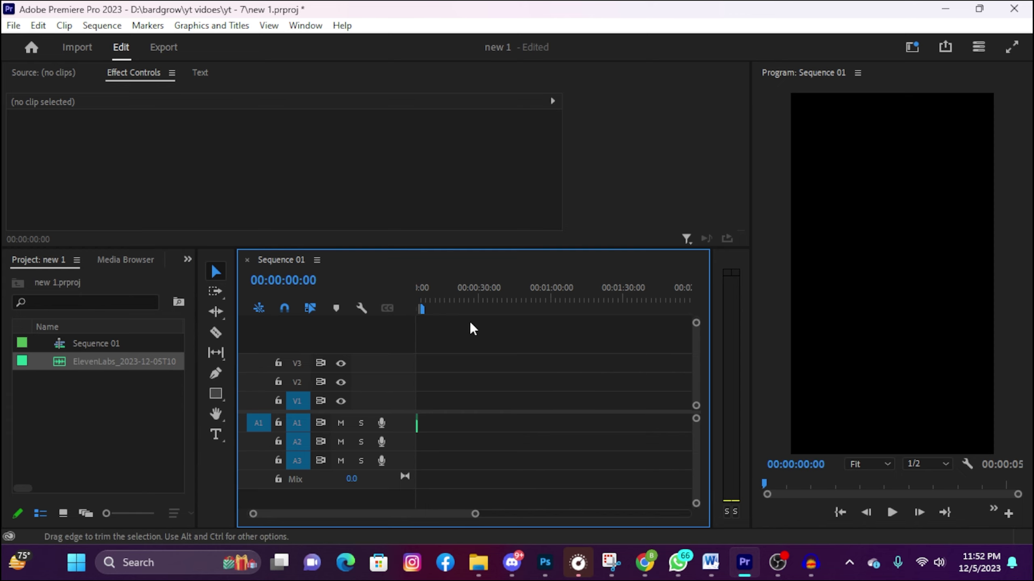
# - Open the Import dialog from the Project panel to add more media
pyautogui.click(421, 424)
pyautogui.rightClick(127, 401)
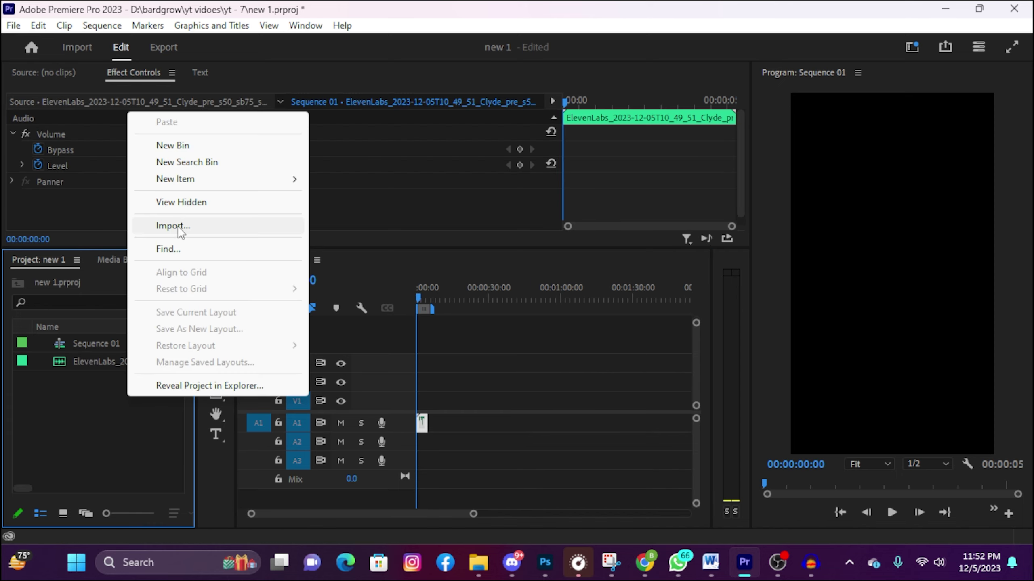
pyautogui.click(211, 225)
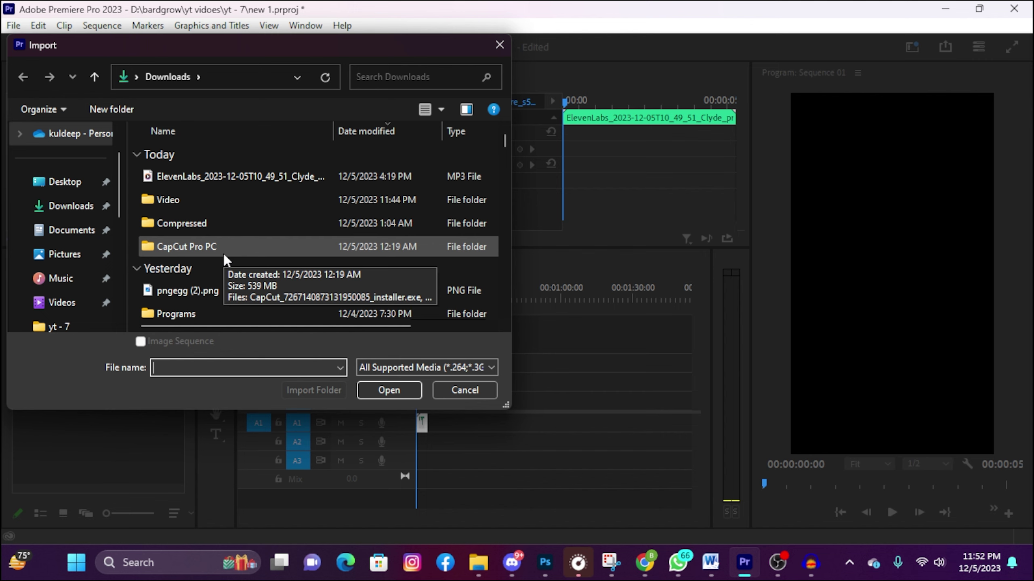
pyautogui.scroll(-2, 69, 302)
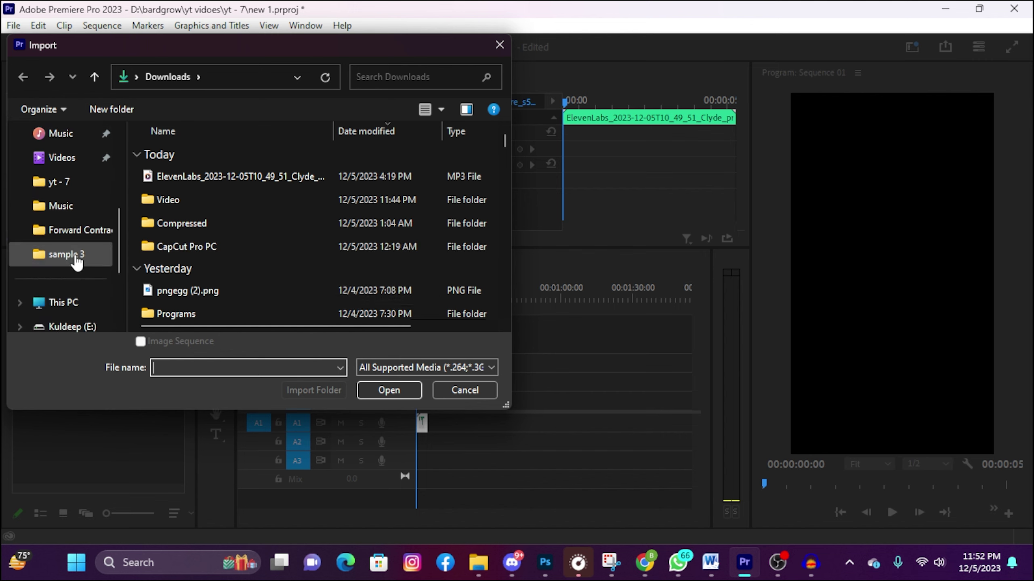
pyautogui.scroll(-2, 73, 244)
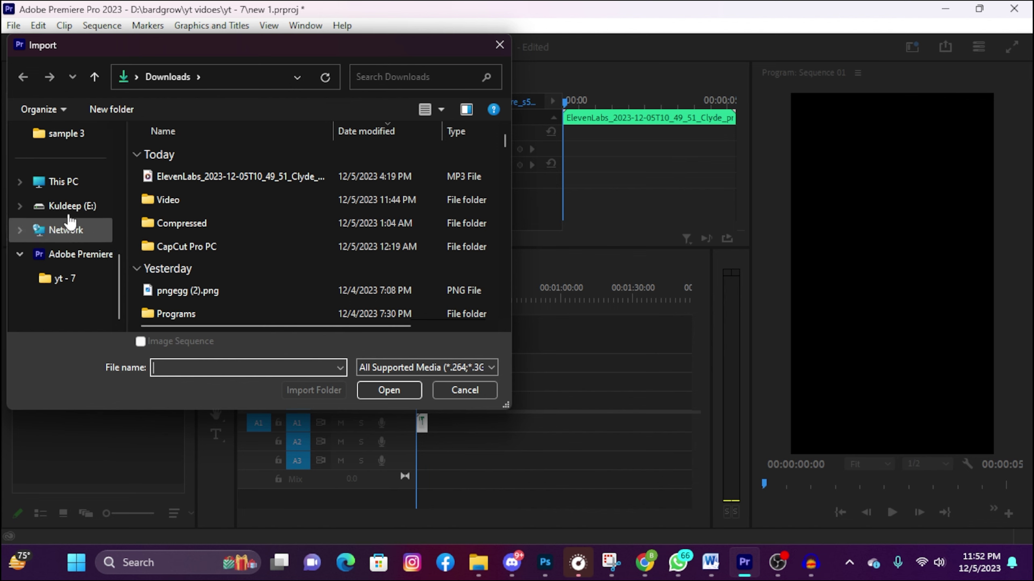
# - Browse to DATA (D:) > All Material > BG Overlay > Motion Stop > Motion Stop
pyautogui.click(72, 209)
pyautogui.click(61, 181)
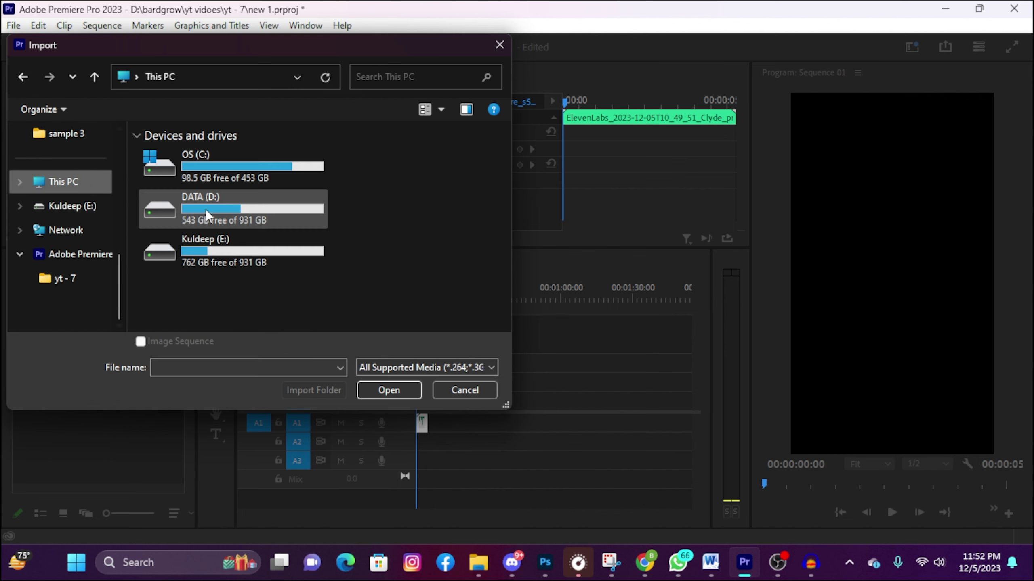
pyautogui.doubleClick(209, 210)
pyautogui.scroll(-1, 191, 267)
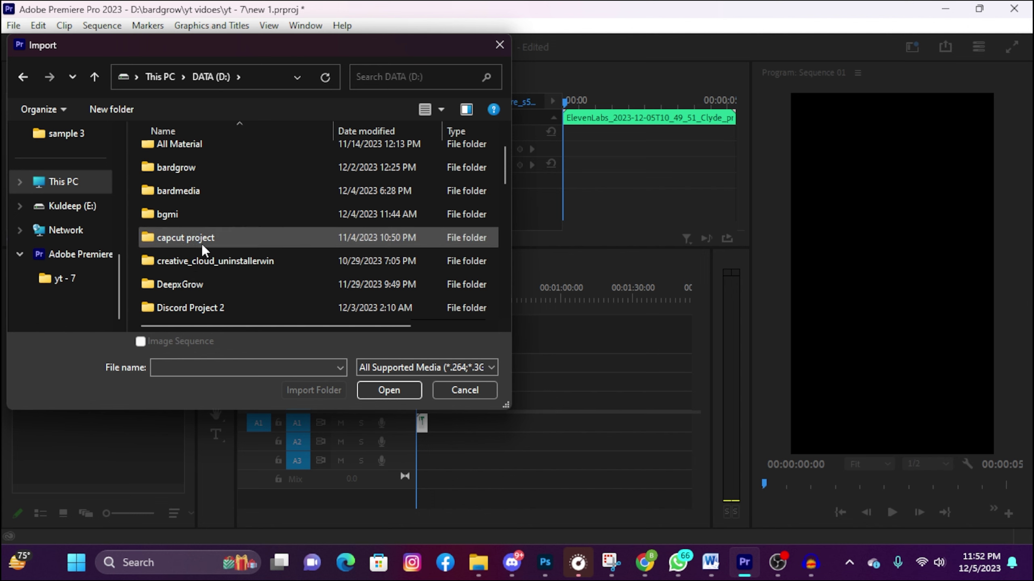
pyautogui.doubleClick(200, 153)
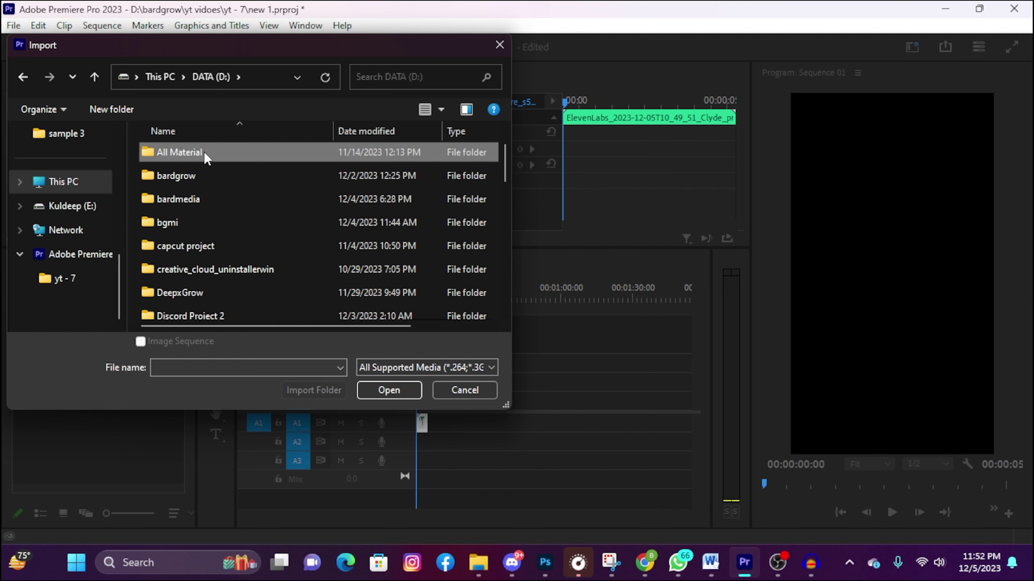
pyautogui.doubleClick(203, 276)
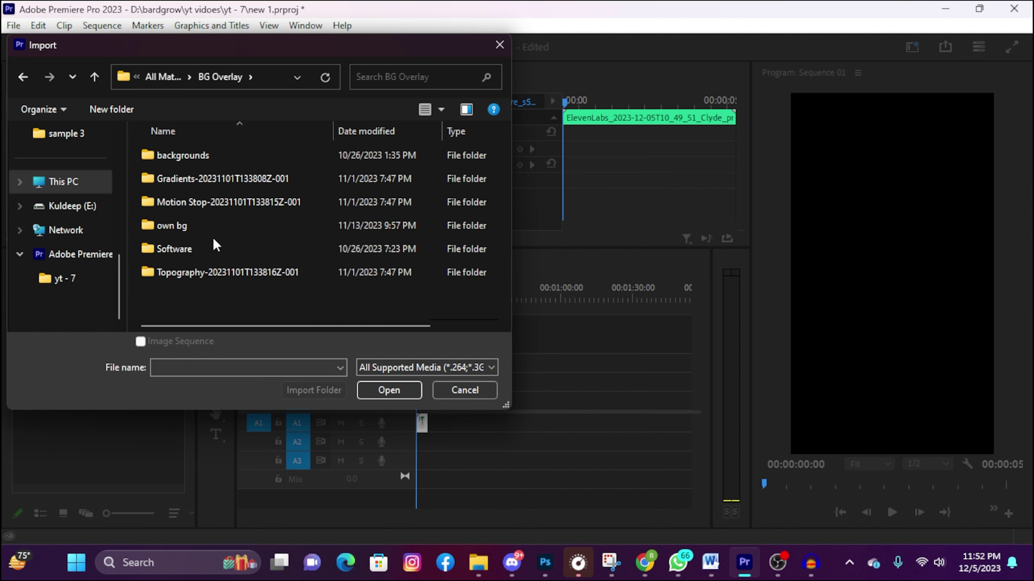
pyautogui.doubleClick(245, 200)
pyautogui.doubleClick(221, 159)
# - Import the Background stop motion - black clip, place it at 0:00 on V1, and trim it to about 5 s
pyautogui.doubleClick(180, 181)
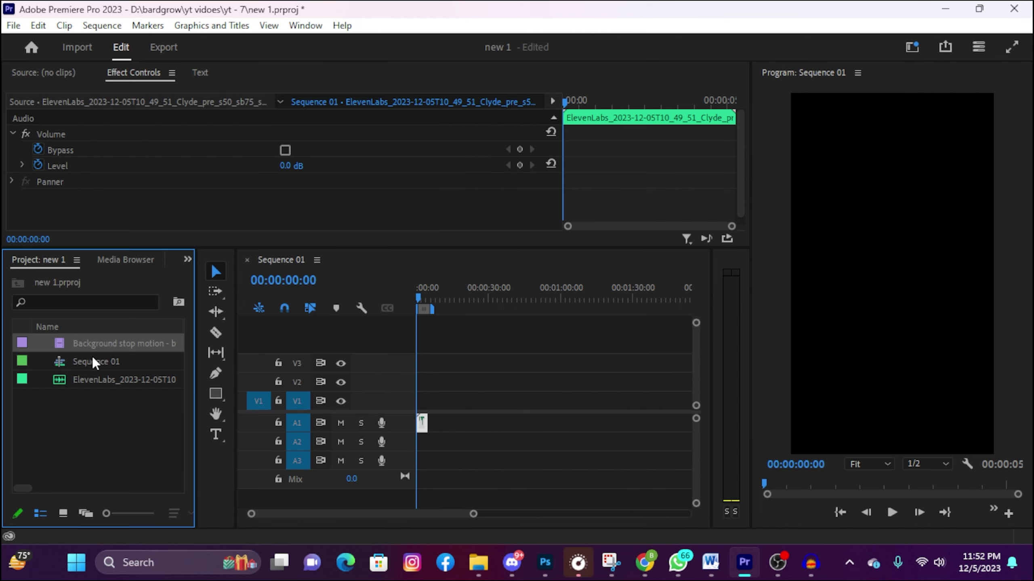
pyautogui.moveTo(92, 346); pyautogui.dragTo(471, 401)
pyautogui.moveTo(407, 425); pyautogui.dragTo(419, 401)
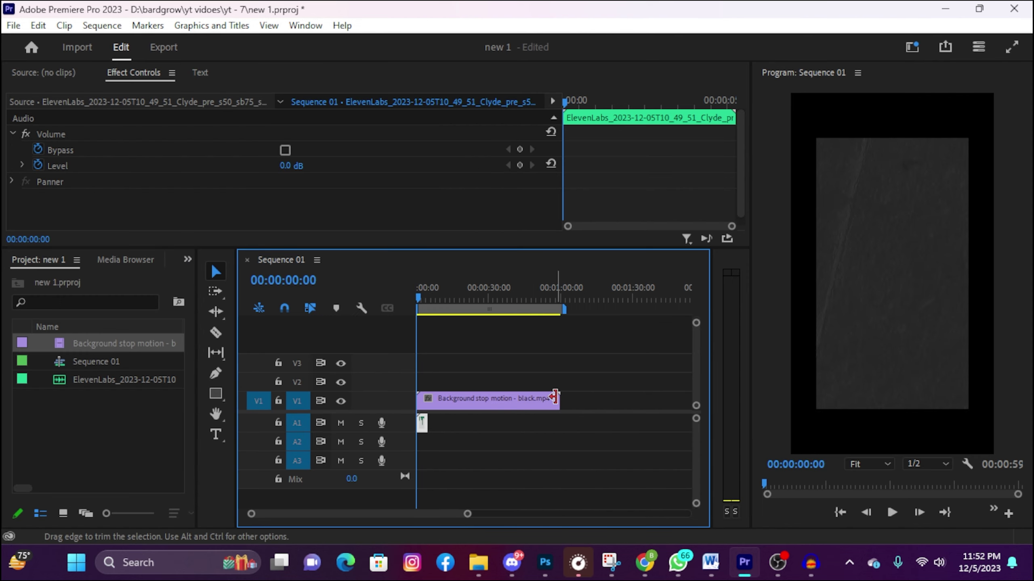
pyautogui.moveTo(559, 401); pyautogui.dragTo(425, 420)
# - Scale the background clip to 144 under Motion, then play the sequence back from the start
pyautogui.click(422, 402)
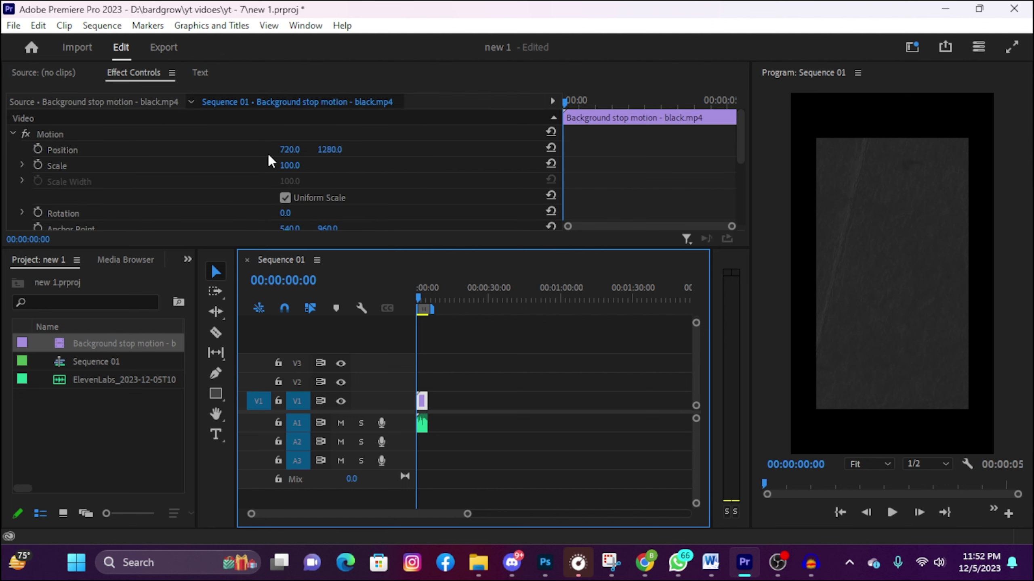
pyautogui.click(354, 229)
pyautogui.click(436, 420)
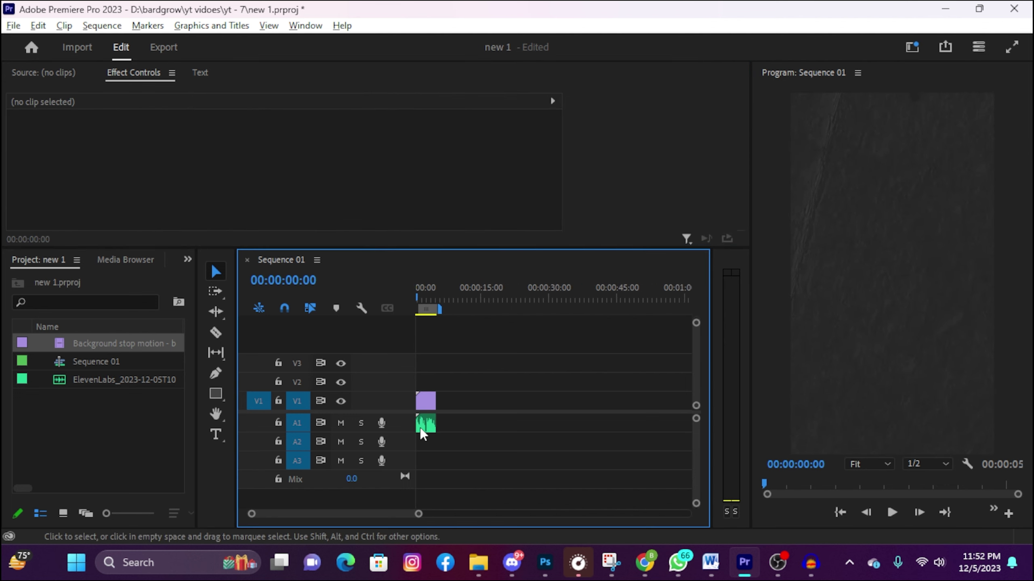
pyautogui.press('=')
pyautogui.press('=')
pyautogui.click(438, 298)
pyautogui.press('Home')
pyautogui.moveTo(289, 165); pyautogui.dragTo(270, 165)
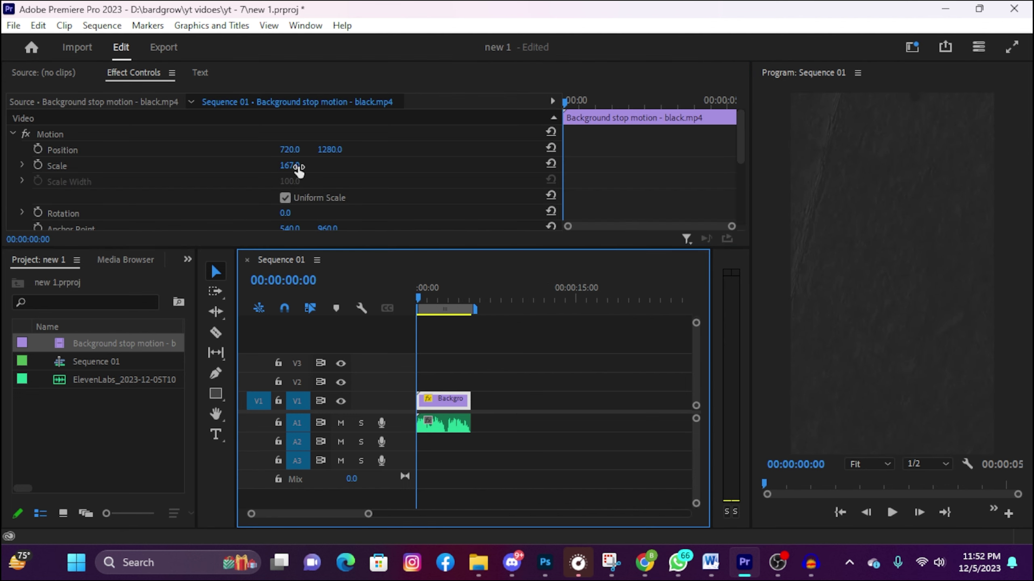
pyautogui.click(570, 410)
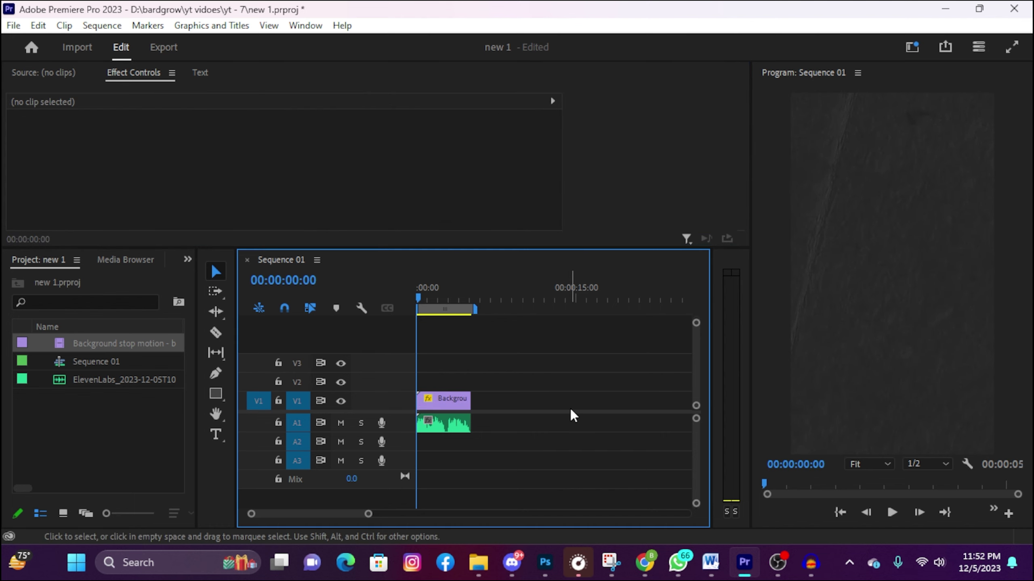
pyautogui.press('space')
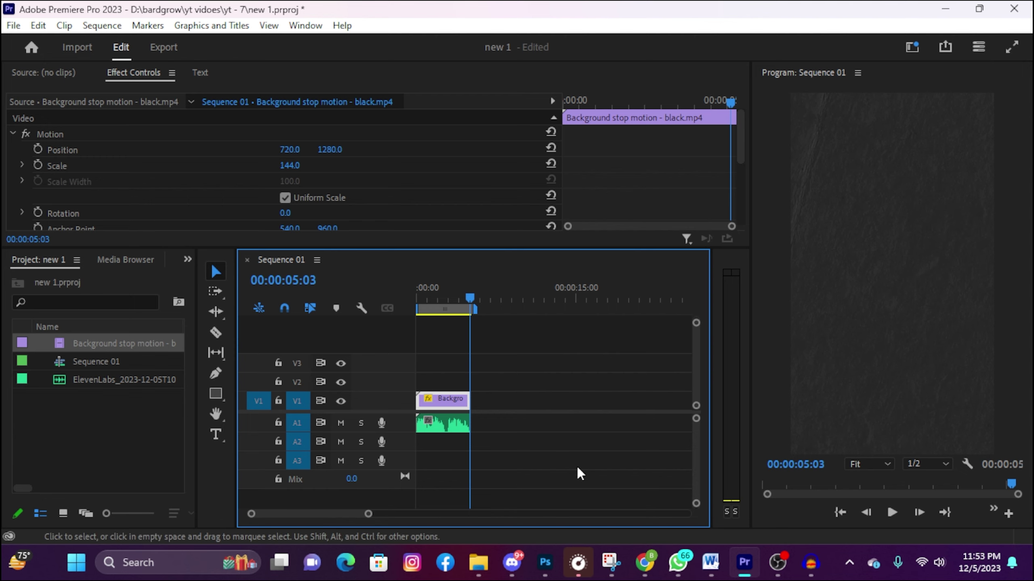
pyautogui.moveTo(468, 300); pyautogui.dragTo(384, 300)
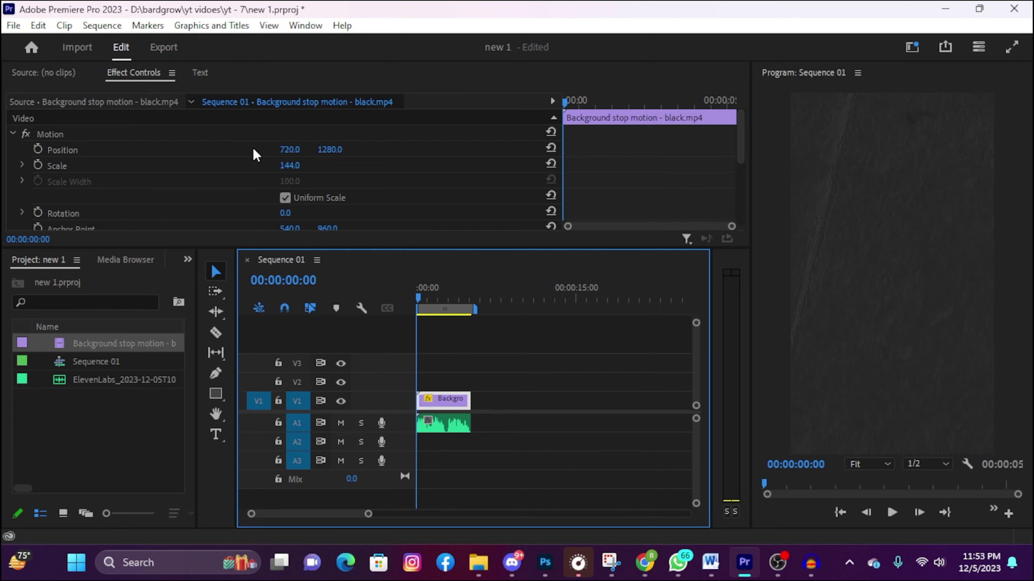
# - Show the Text panel's Captions tab and scroll the Window menu down toward Text
pyautogui.click(205, 72)
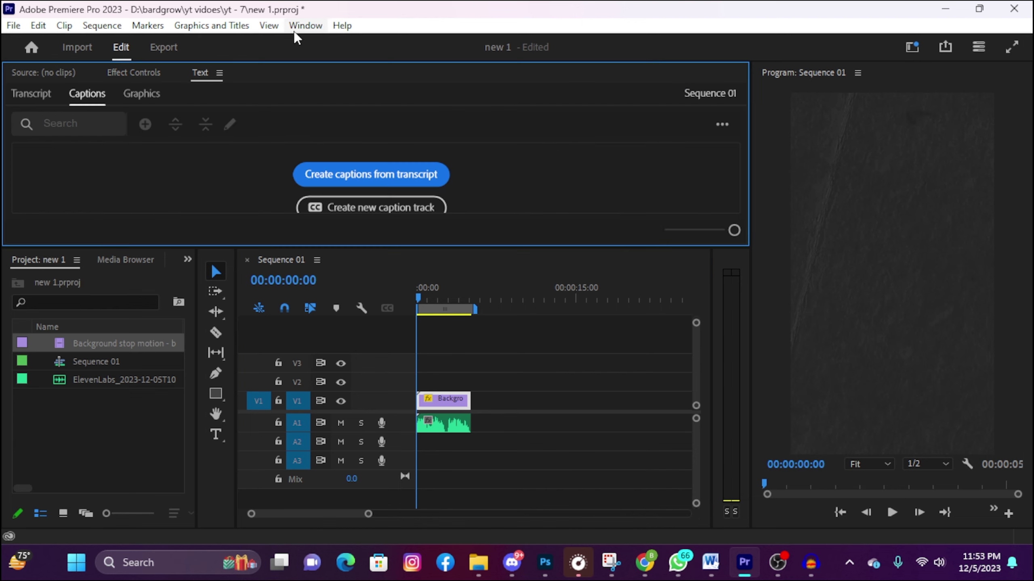
pyautogui.click(306, 26)
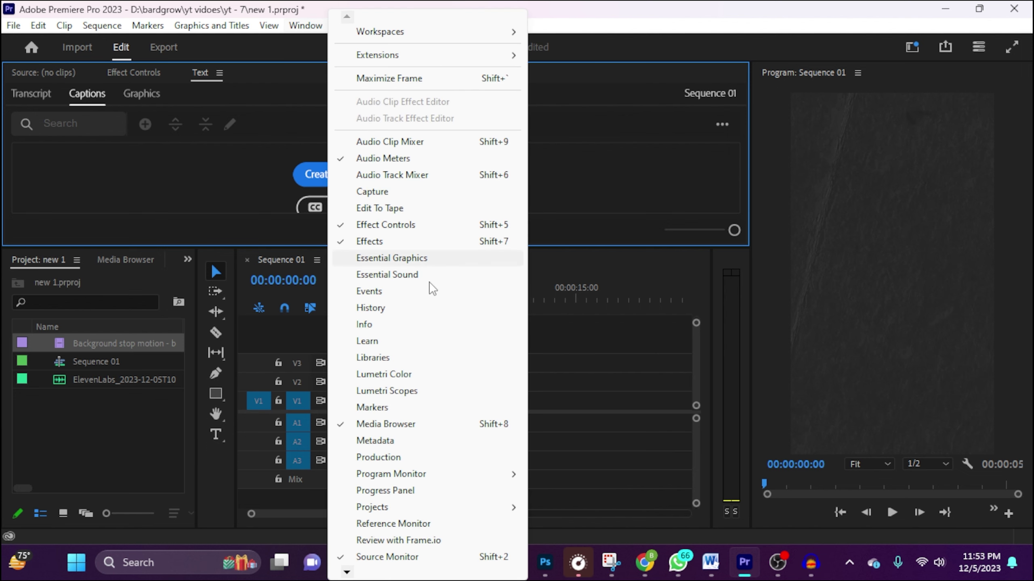
pyautogui.click(347, 572)
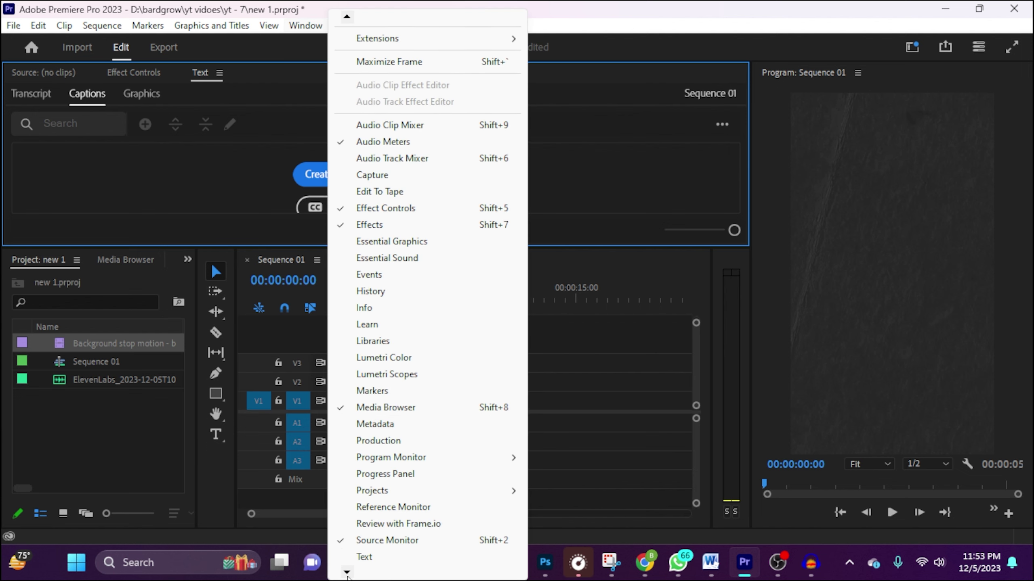
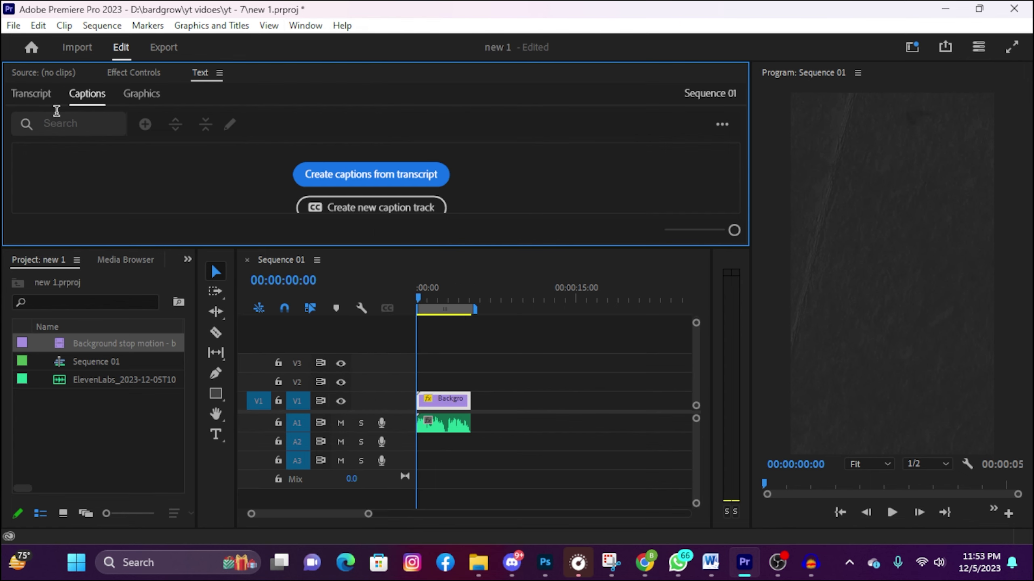
# - Transcribe the ElevenLabs voiceover in the Transcript tab and enlarge the transcript to read it
pyautogui.click(36, 98)
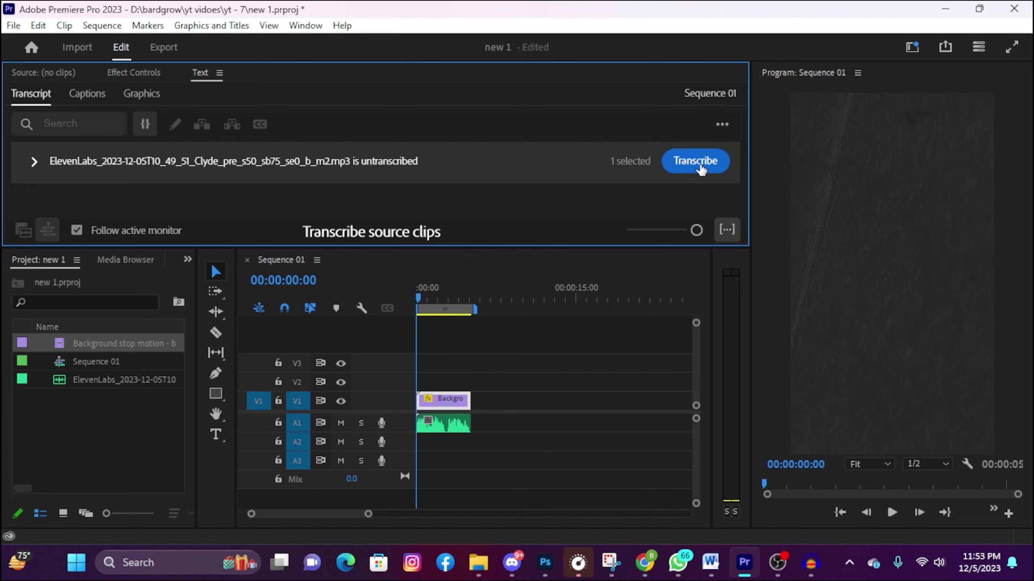
pyautogui.click(705, 164)
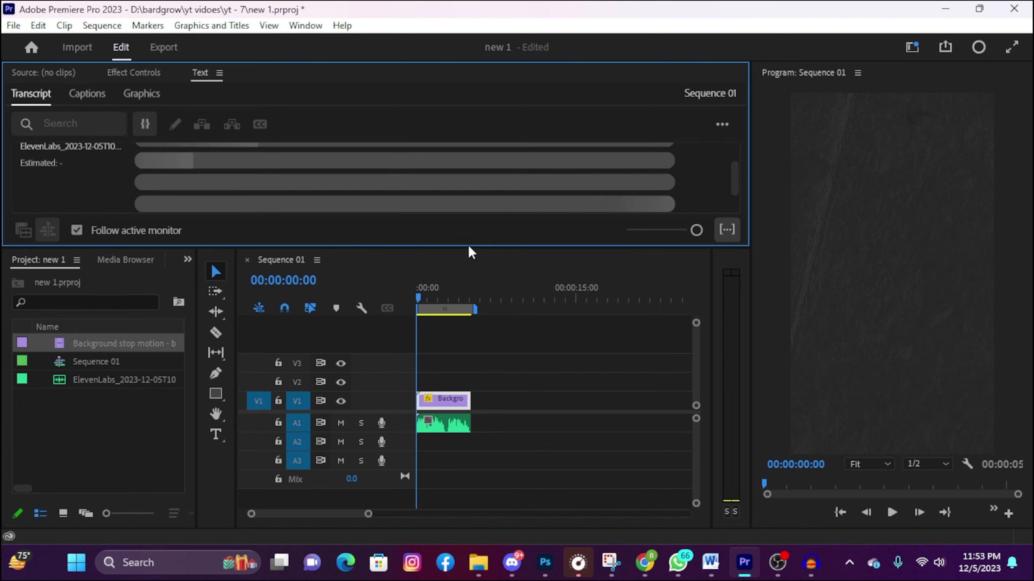
pyautogui.moveTo(468, 247)
pyautogui.mouseDown()
pyautogui.moveTo(468, 278)
pyautogui.moveTo(477, 272)
pyautogui.mouseUp()
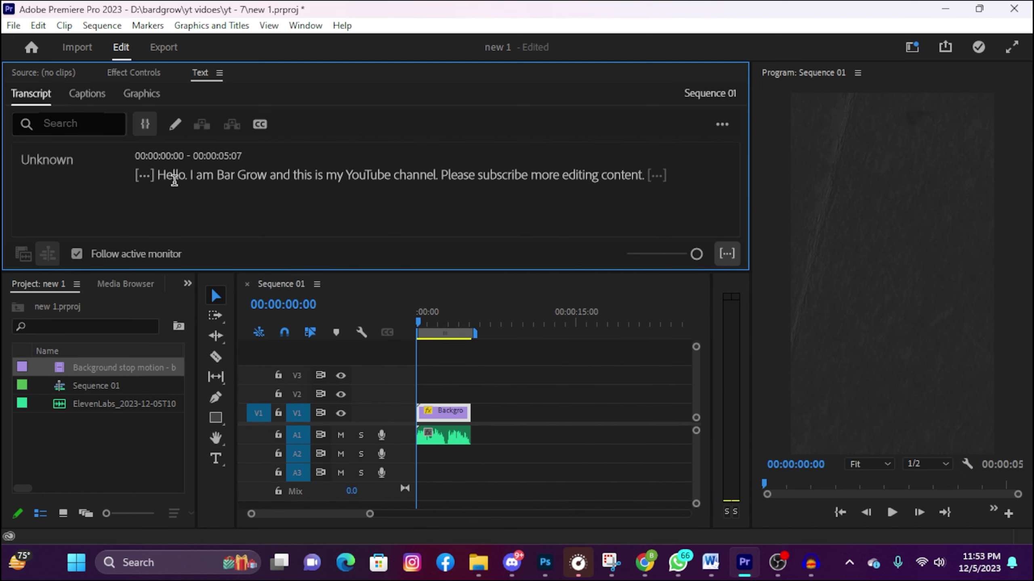
pyautogui.click(264, 133)
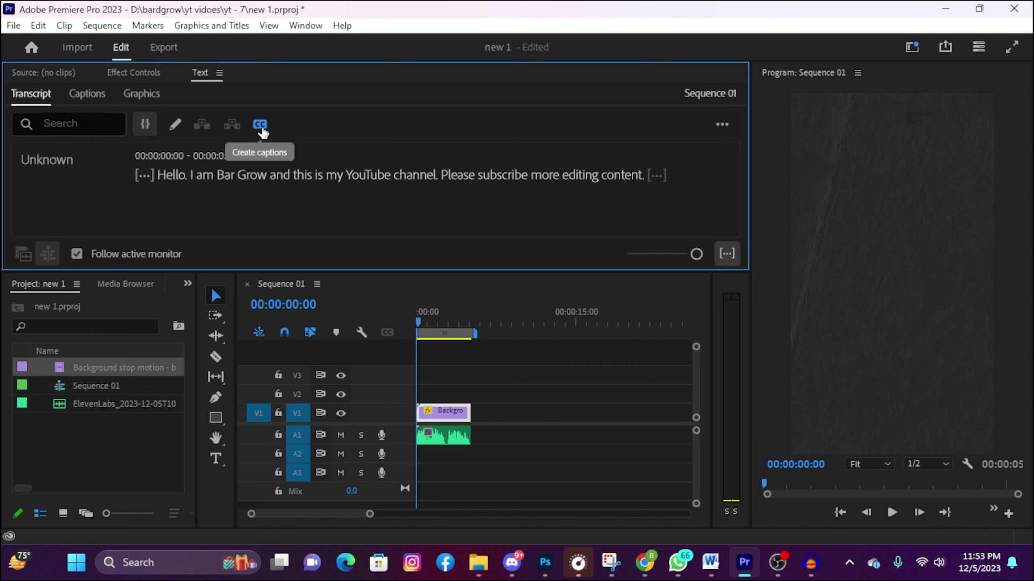
# - Create single-line subtitle captions with 7-character maximum length and 1.2-second minimum duration
pyautogui.click(263, 131)
pyautogui.click(379, 285)
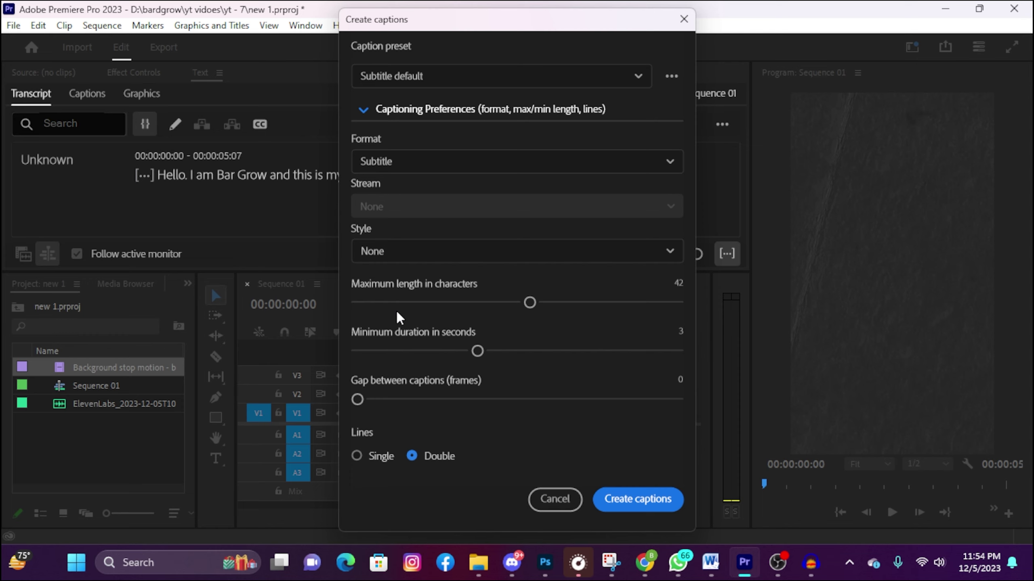
pyautogui.moveTo(405, 306); pyautogui.dragTo(349, 308)
pyautogui.moveTo(477, 351); pyautogui.dragTo(349, 370)
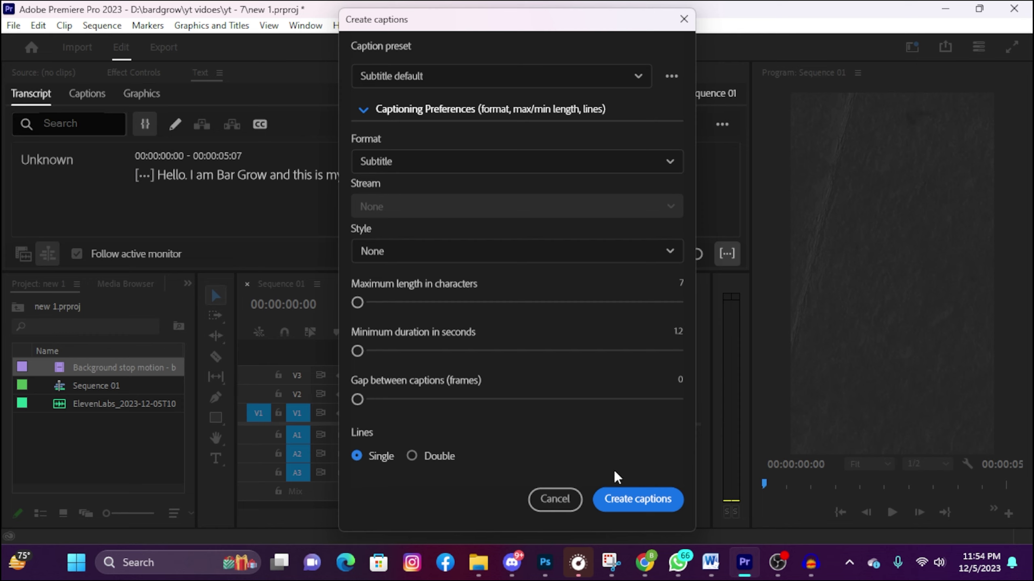
pyautogui.click(647, 508)
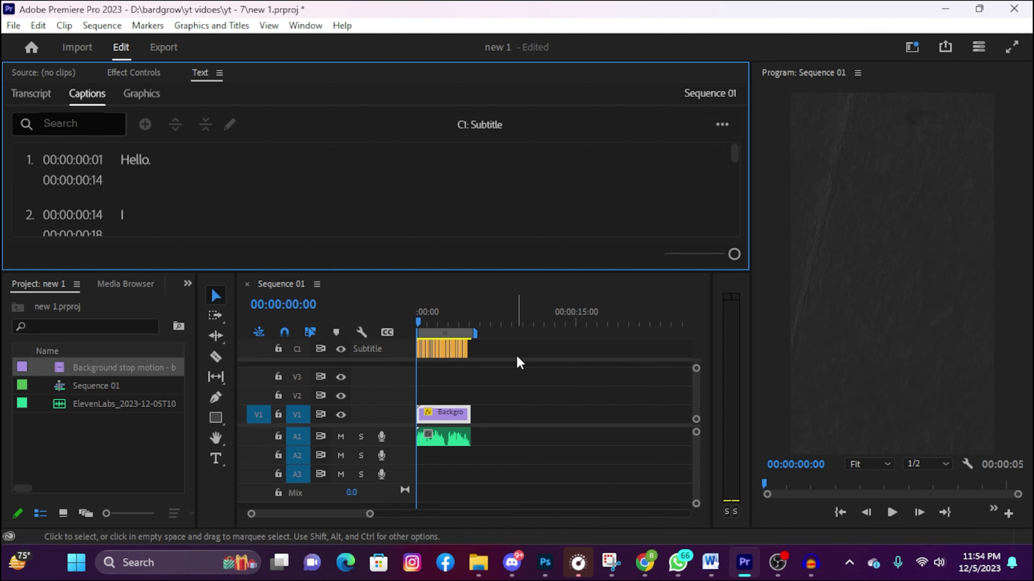
# - Select all caption clips on the subtitle track after a quick playback preview
pyautogui.moveTo(528, 358); pyautogui.dragTo(419, 346)
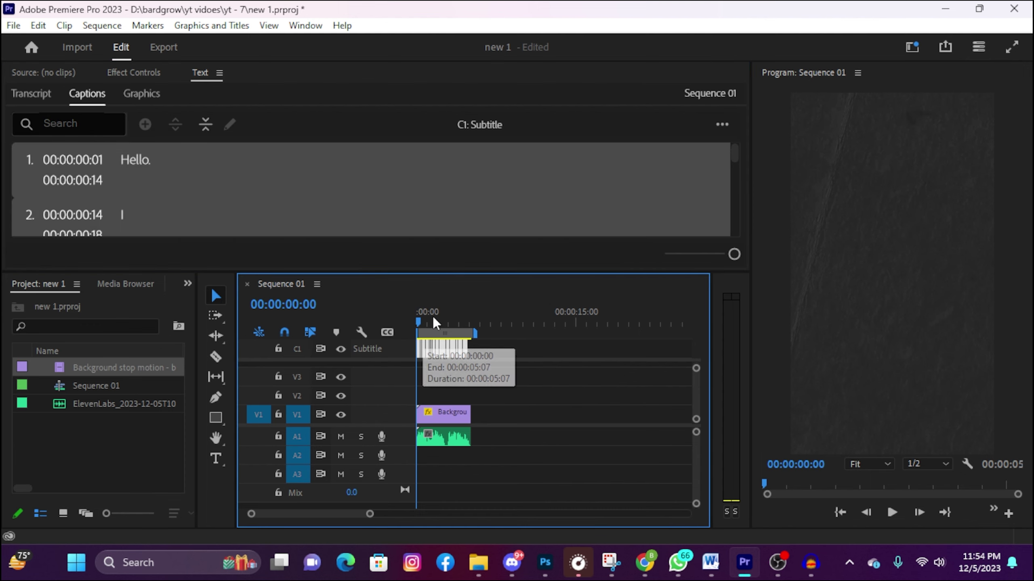
pyautogui.press('space')
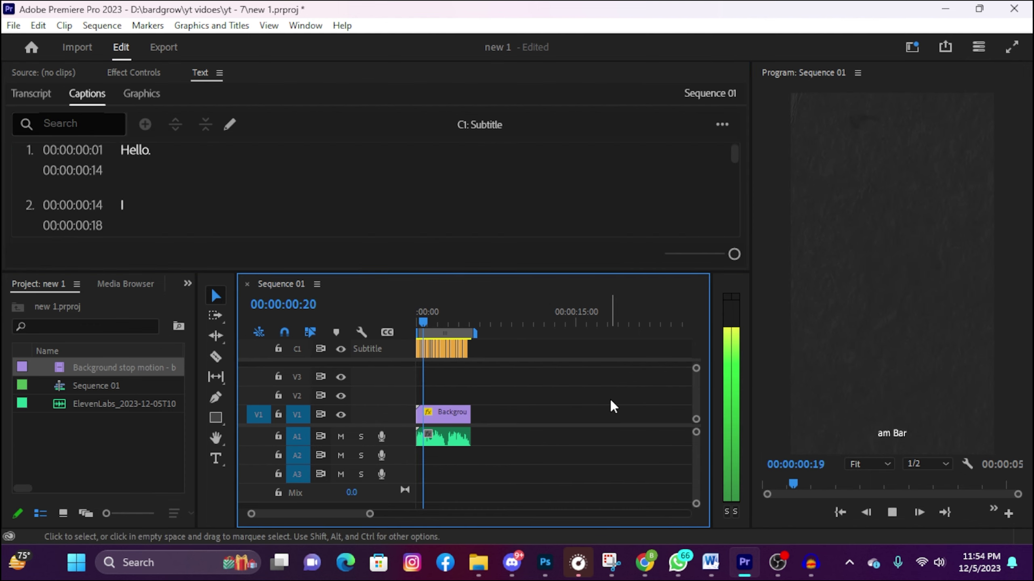
pyautogui.press('space')
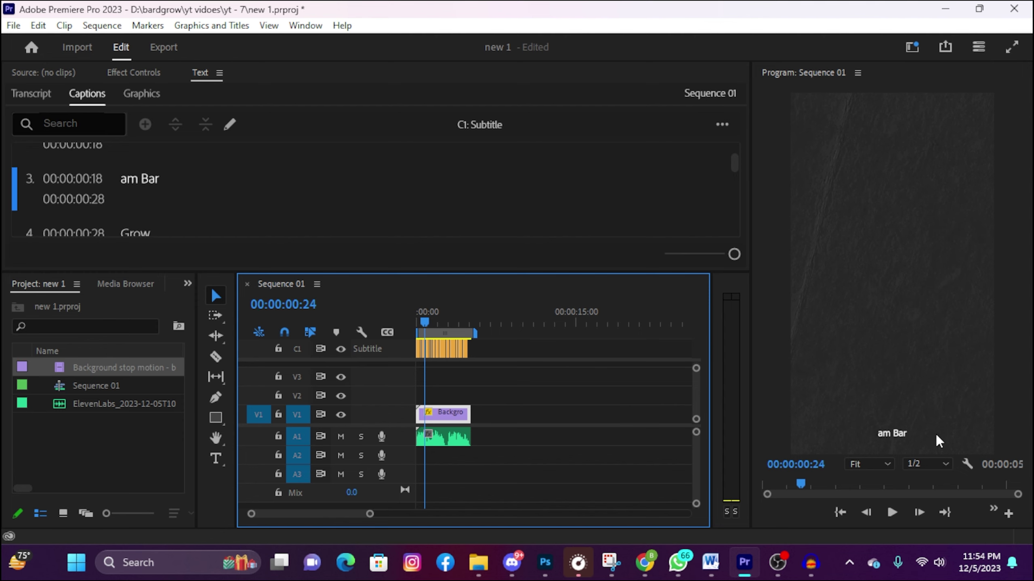
pyautogui.moveTo(537, 374); pyautogui.dragTo(416, 347)
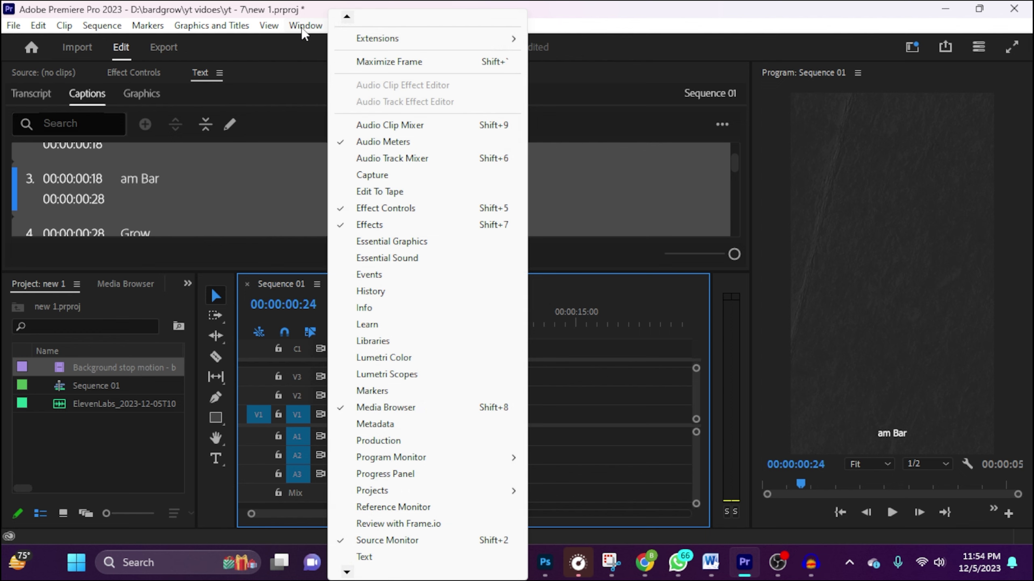
# - Open Essential Graphics, widen it, and shrink the Captions panel to reveal the timeline
pyautogui.click(418, 242)
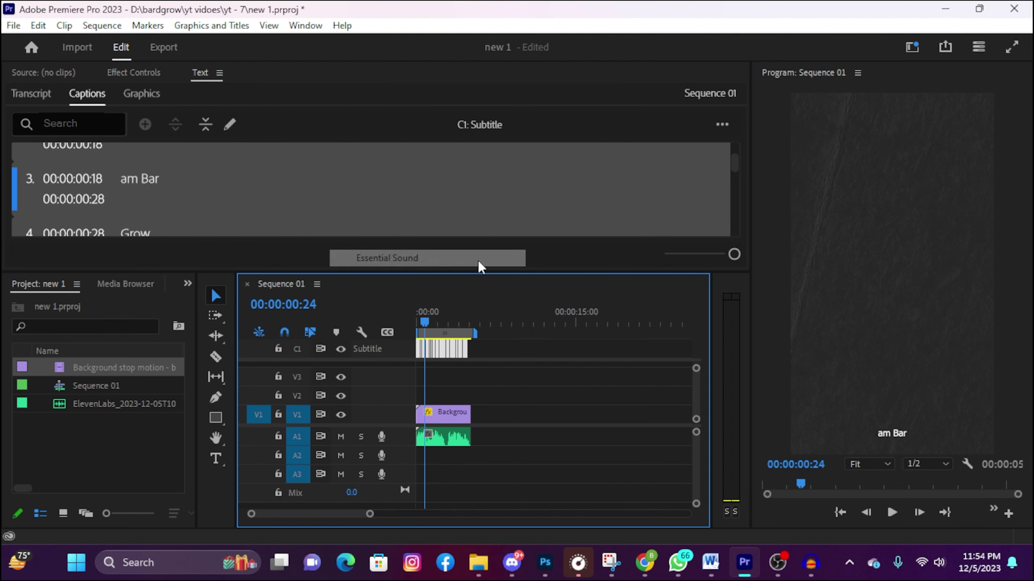
pyautogui.moveTo(748, 320); pyautogui.dragTo(648, 320)
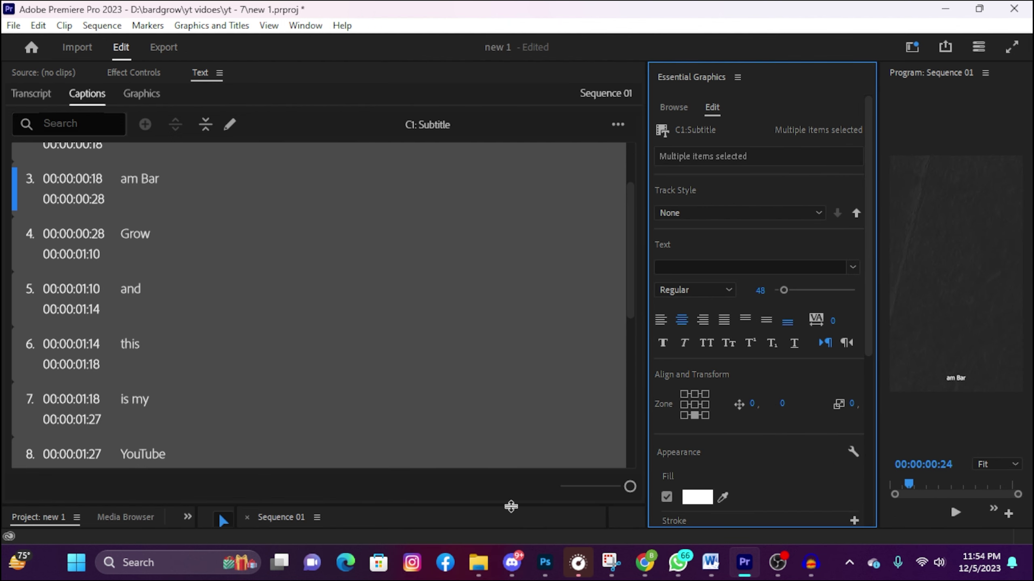
pyautogui.moveTo(510, 505); pyautogui.dragTo(492, 267)
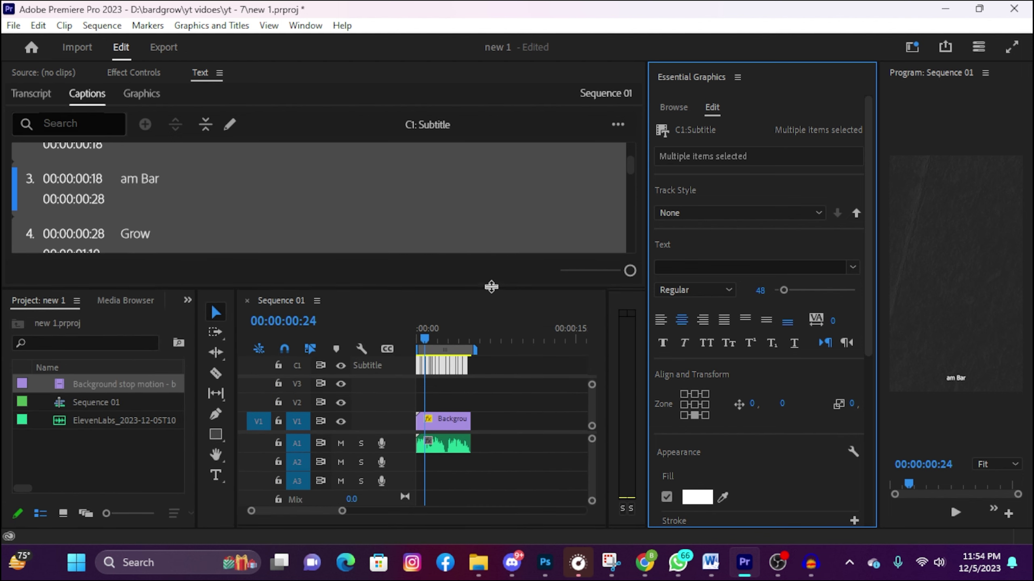
# - Centre the captions in the frame and set their font size to 60
pyautogui.click(694, 405)
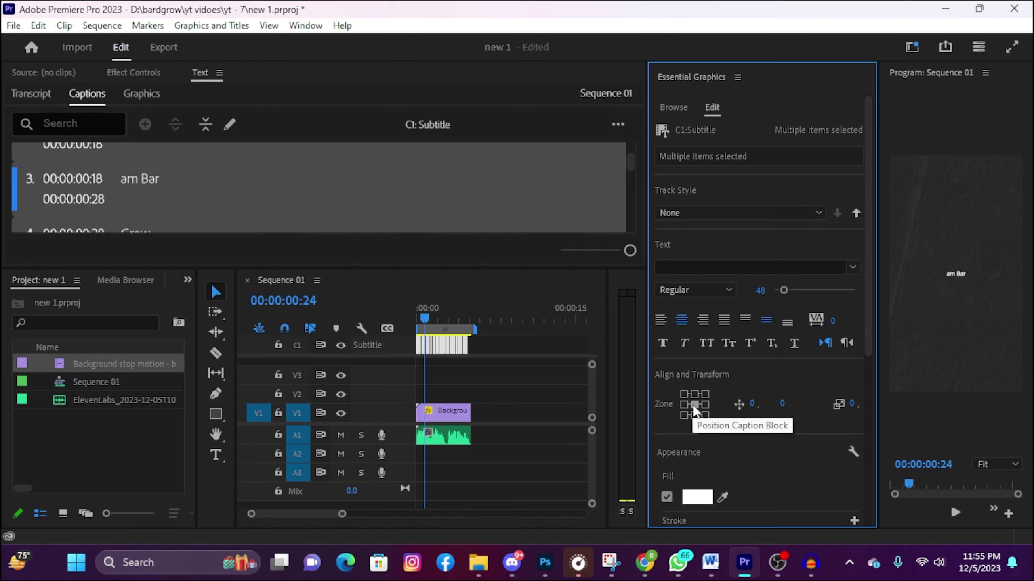
pyautogui.click(760, 290)
pyautogui.write('60')
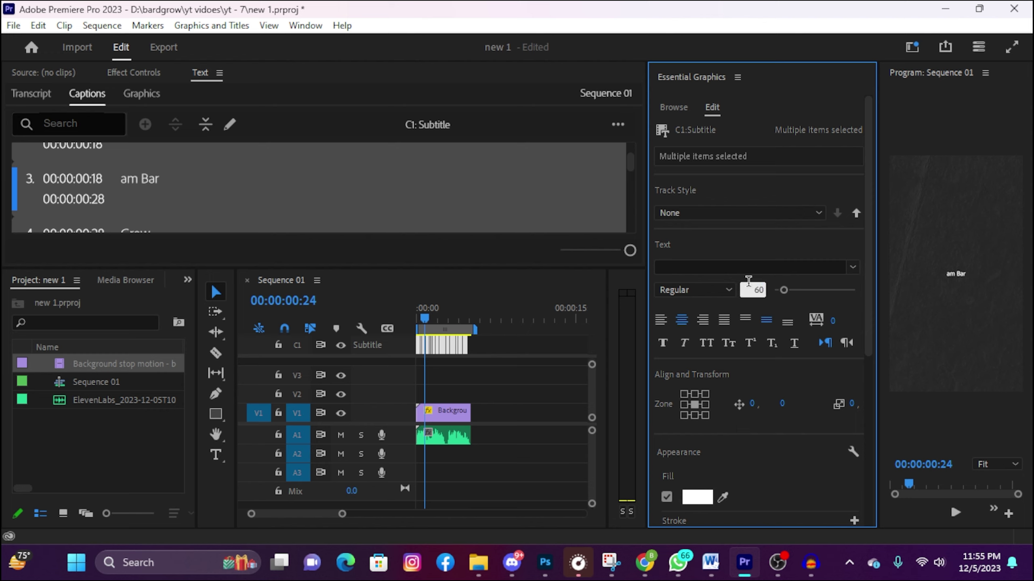
pyautogui.press('Return')
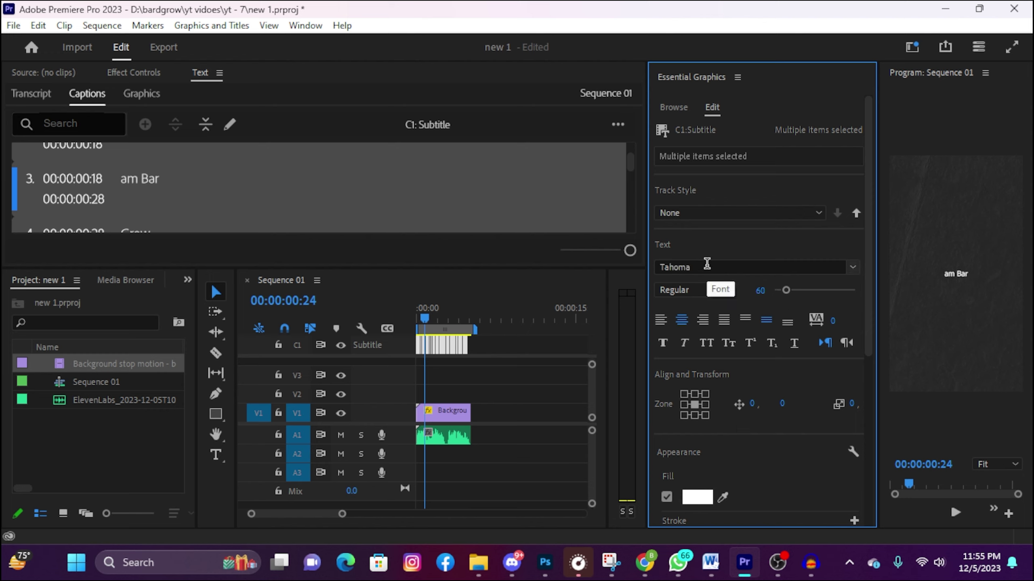
# - Change the caption font to Poppins SemiBold
pyautogui.click(707, 267)
pyautogui.write('po')
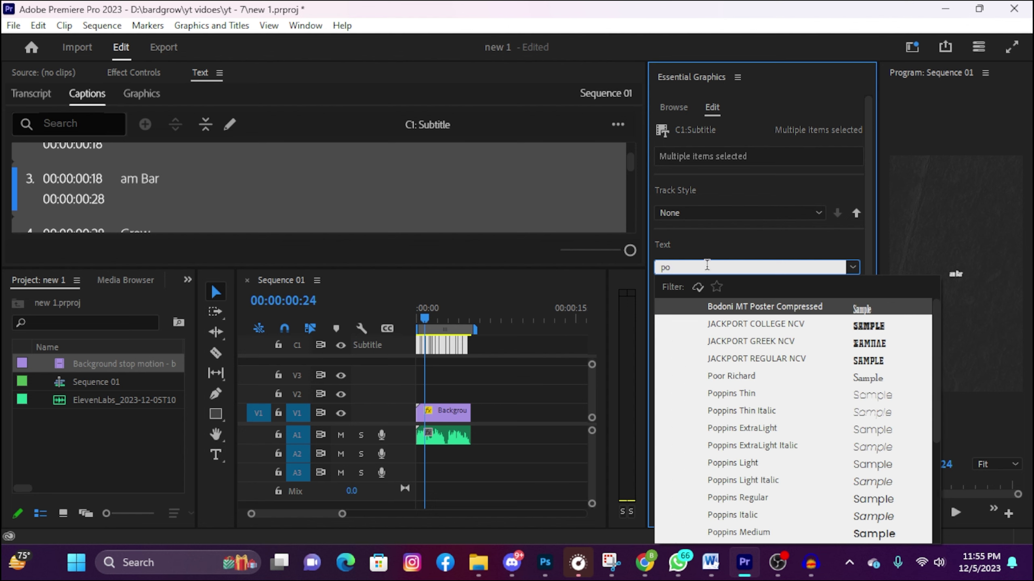
pyautogui.write('pp')
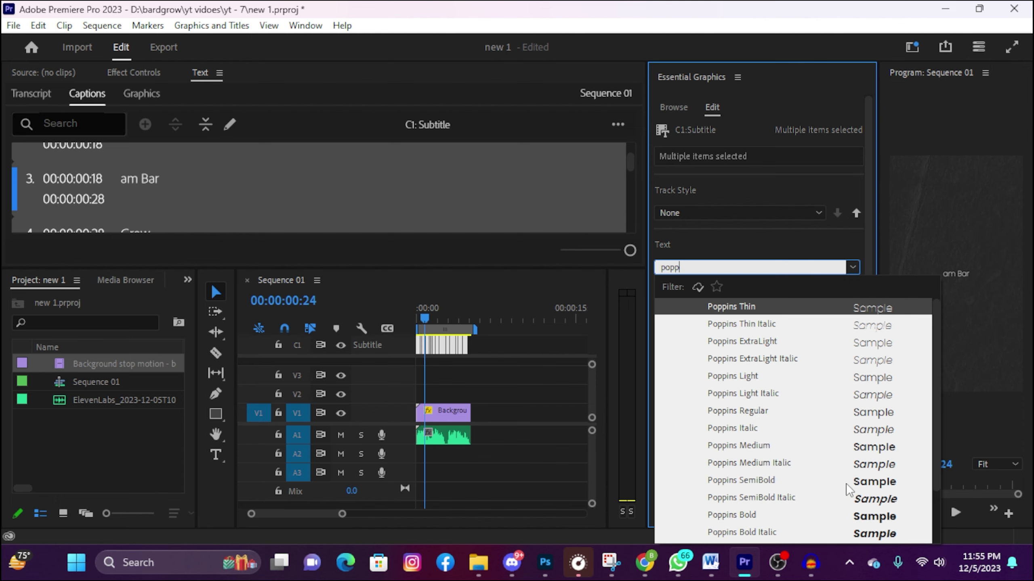
pyautogui.click(874, 483)
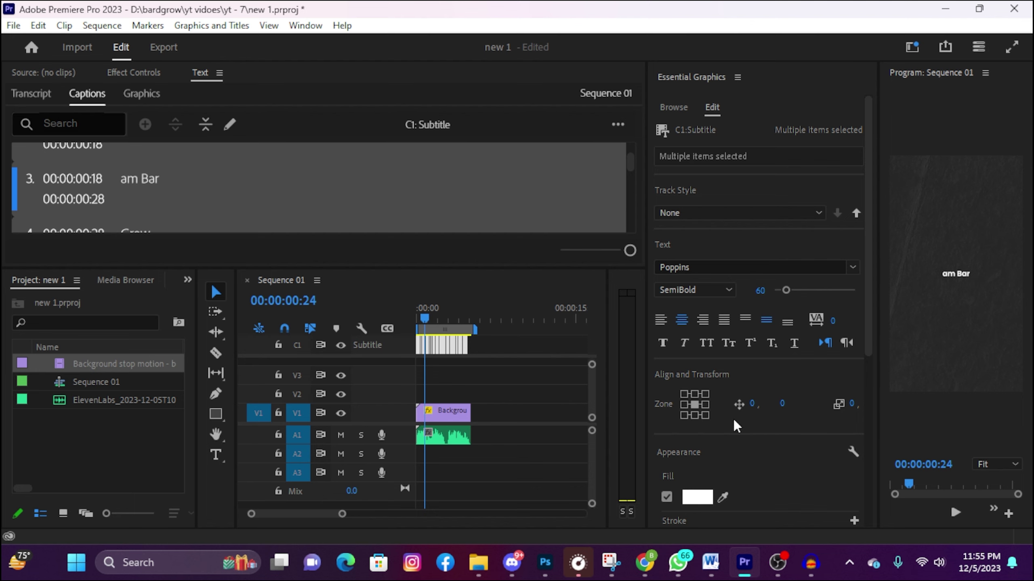
# - Try a white outline stroke on the captions, then turn the stroke back off
pyautogui.scroll(-3, 773, 452)
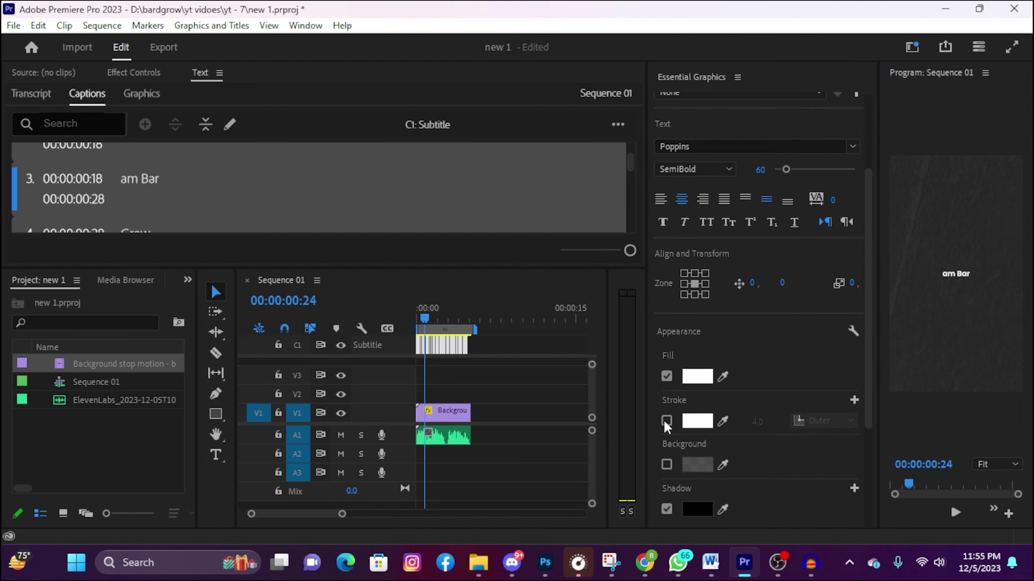
pyautogui.click(667, 421)
pyautogui.click(697, 421)
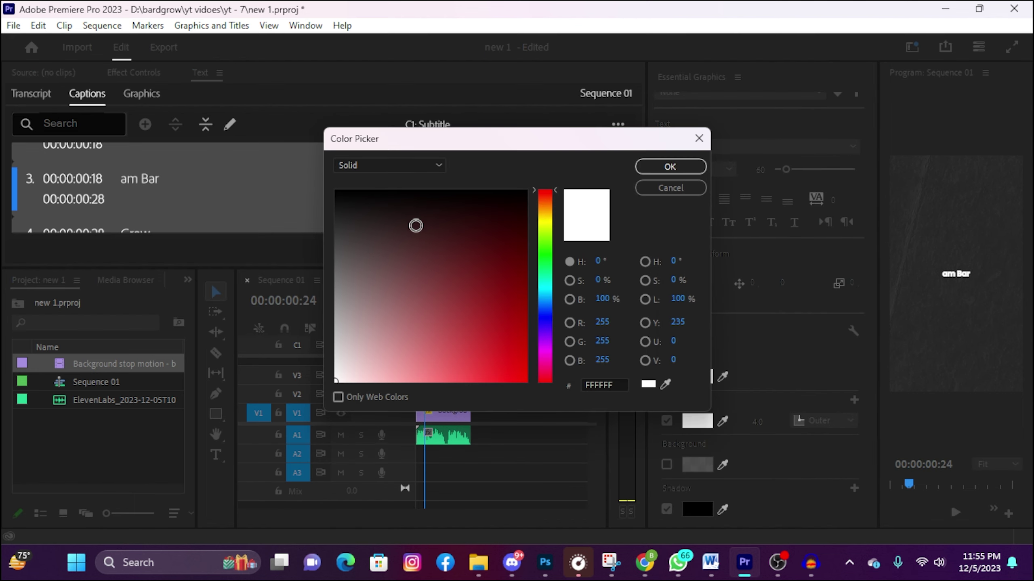
pyautogui.click(668, 189)
pyautogui.scroll(-1, 773, 448)
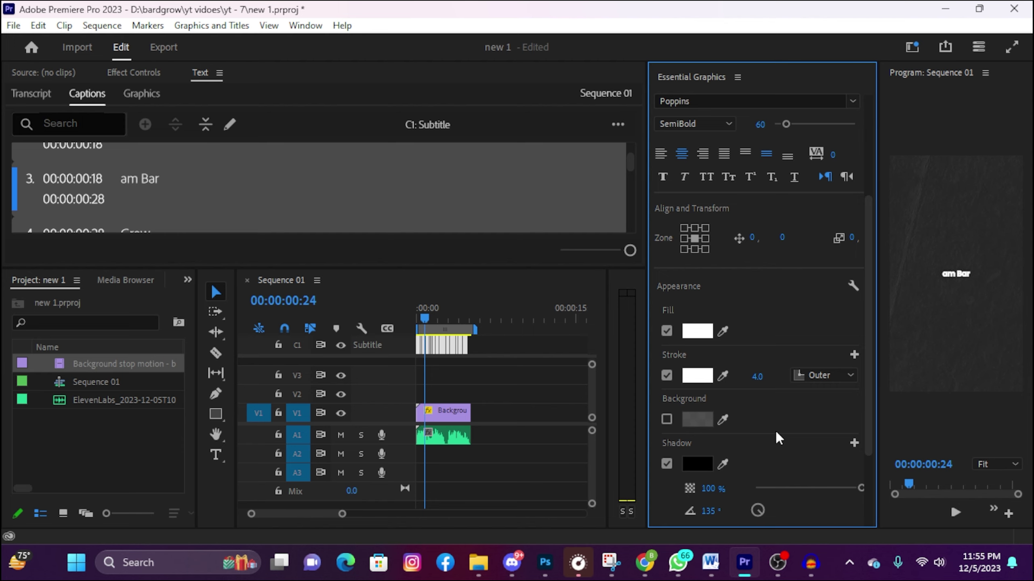
pyautogui.click(666, 375)
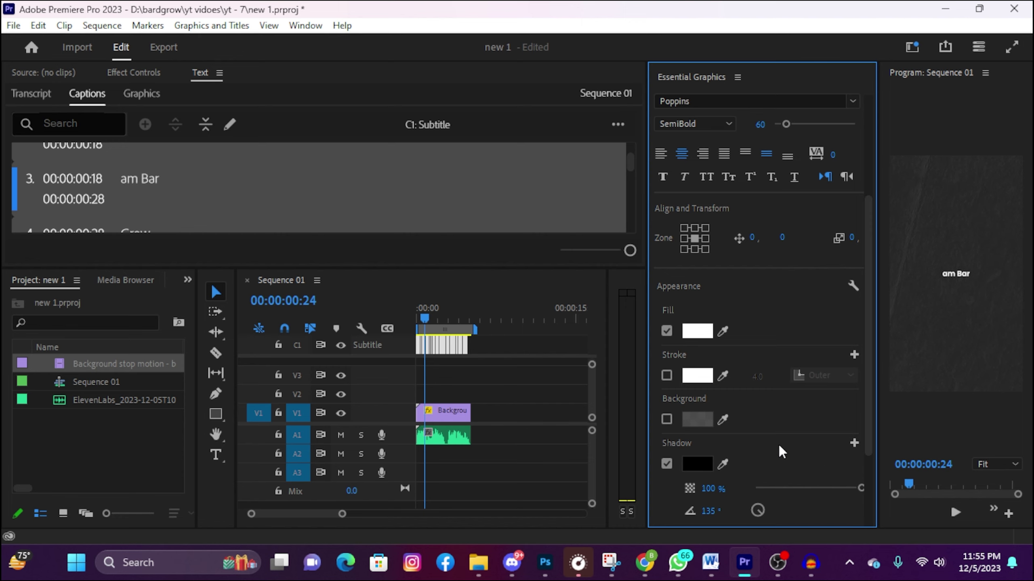
# - Raise the caption shadow distance from 3 to 10
pyautogui.scroll(-2, 790, 458)
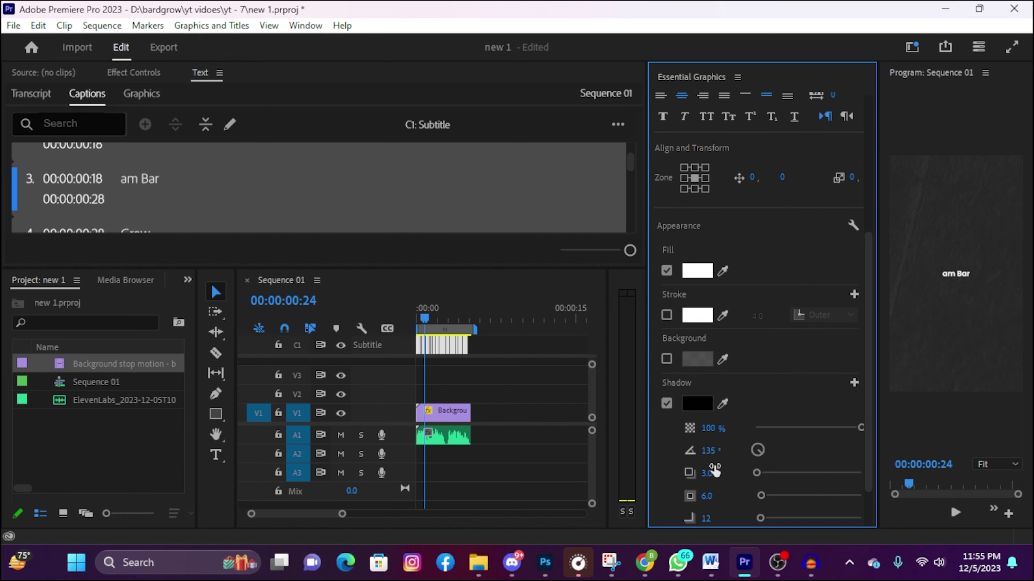
pyautogui.click(708, 473)
pyautogui.write('10')
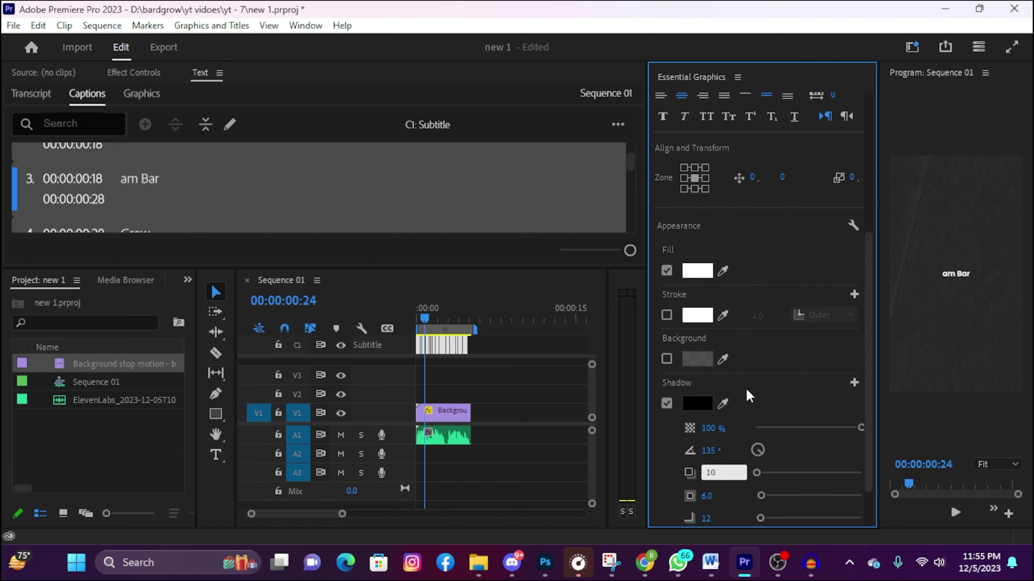
pyautogui.press('Return')
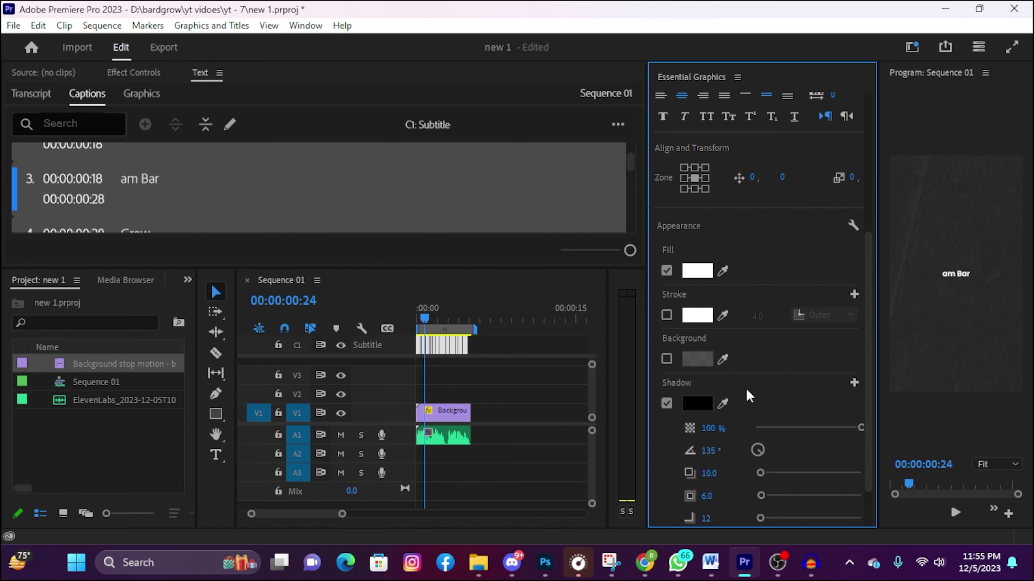
pyautogui.scroll(2, 751, 388)
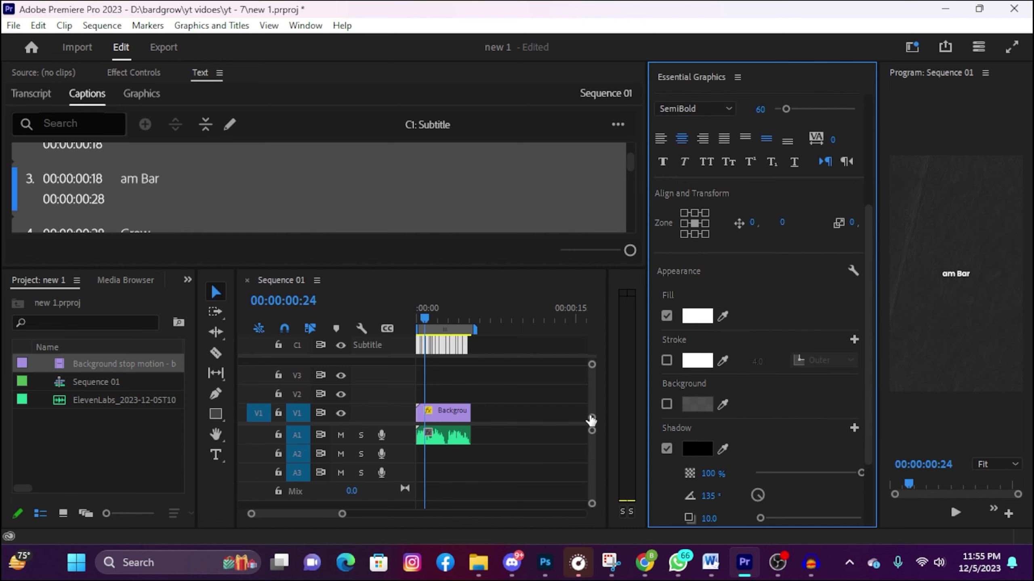
pyautogui.click(520, 405)
# - Widen the Program preview and scrub the captions forward to the YouTube caption
pyautogui.click(875, 252)
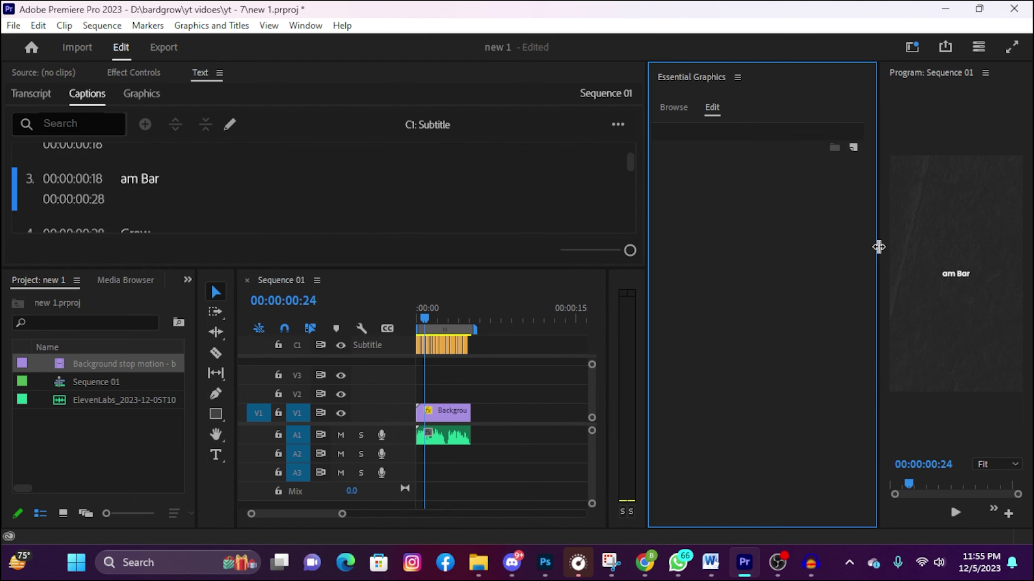
pyautogui.moveTo(877, 252); pyautogui.dragTo(745, 246)
pyautogui.moveTo(411, 313)
pyautogui.mouseDown()
pyautogui.moveTo(443, 314)
pyautogui.moveTo(406, 300)
pyautogui.mouseUp()
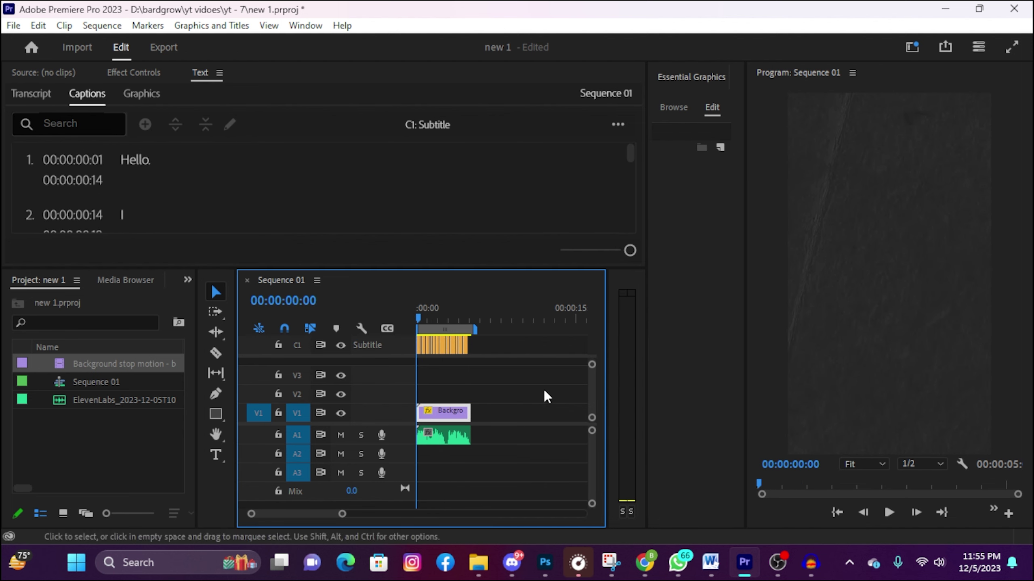
pyautogui.moveTo(418, 313); pyautogui.dragTo(440, 317)
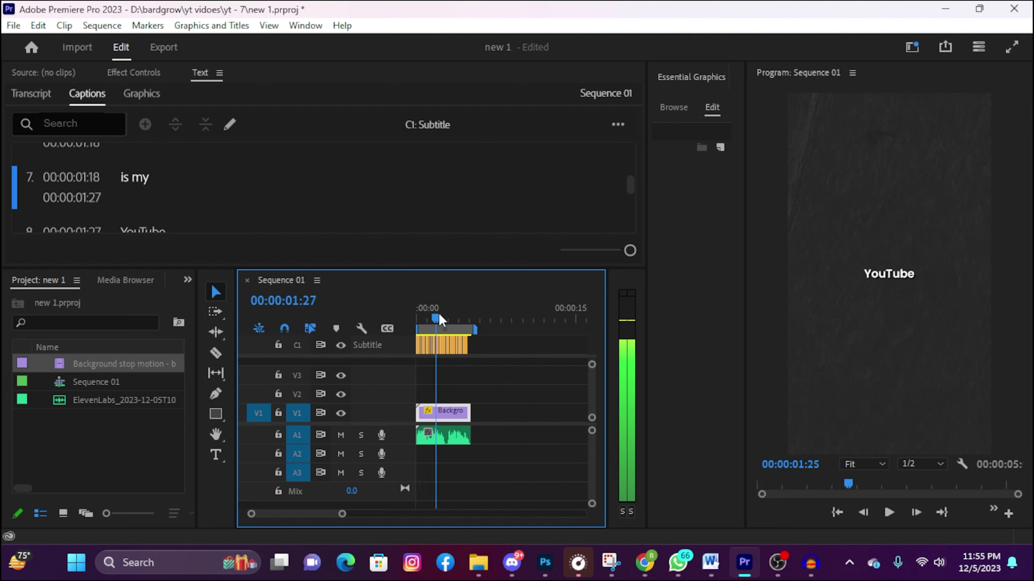
# - Restyle the YouTube caption in Bold with a red fill
pyautogui.doubleClick(874, 281)
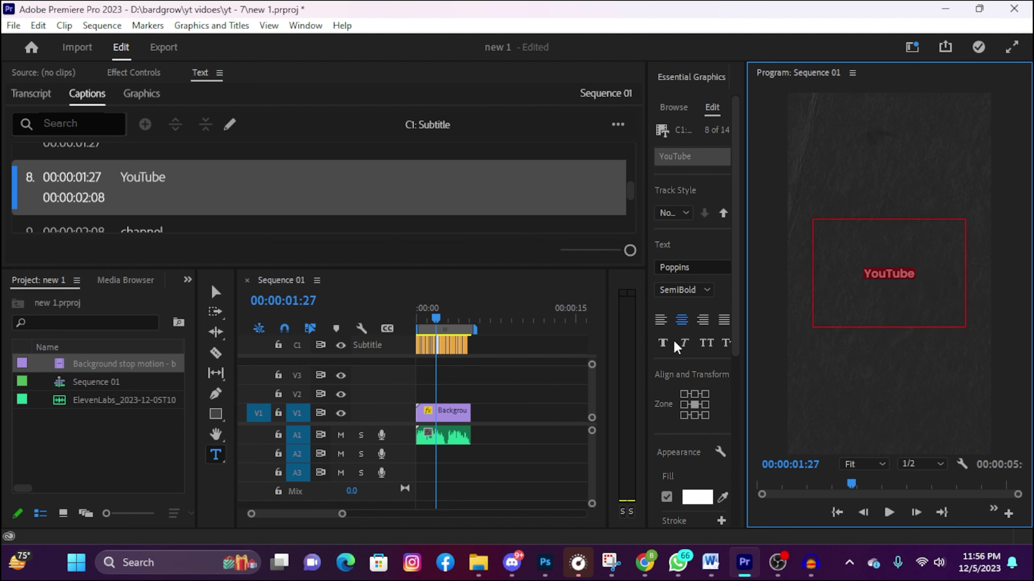
pyautogui.click(683, 290)
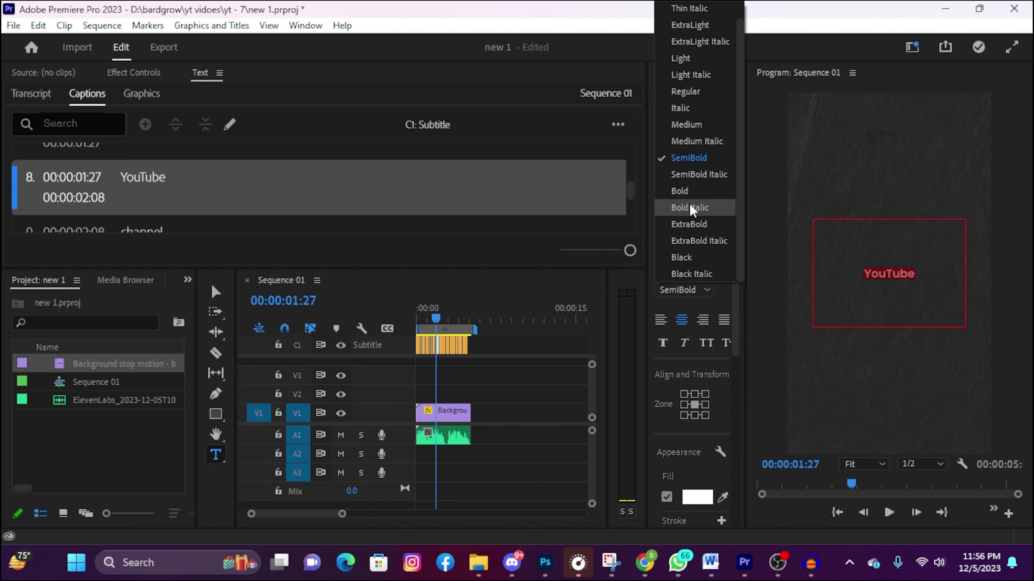
pyautogui.click(687, 191)
pyautogui.click(696, 494)
pyautogui.click(552, 184)
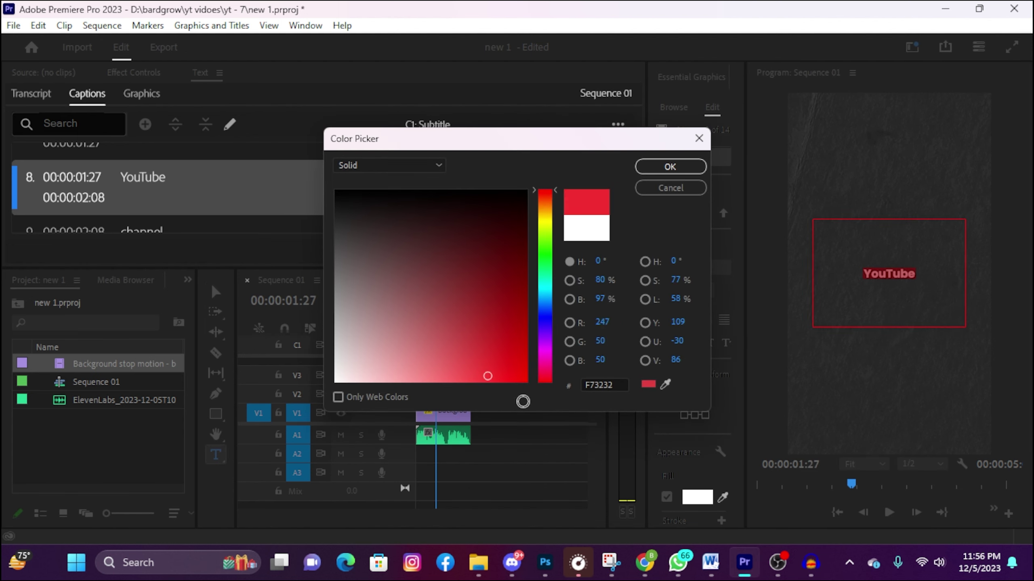
pyautogui.click(666, 167)
pyautogui.click(683, 290)
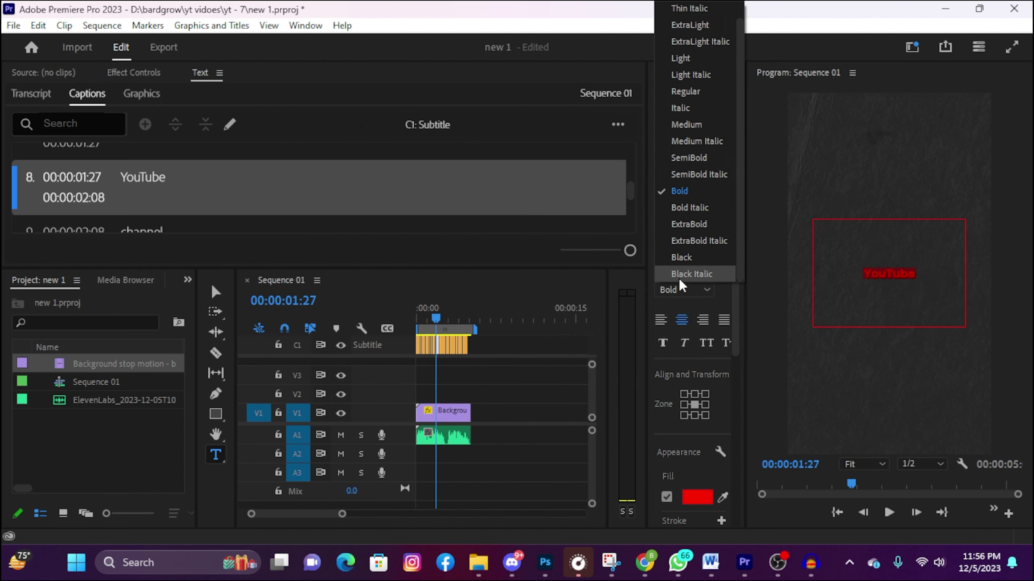
pyautogui.click(690, 224)
# - Deselect it and scrub forward past the channel caption to the subscribe caption
pyautogui.click(499, 381)
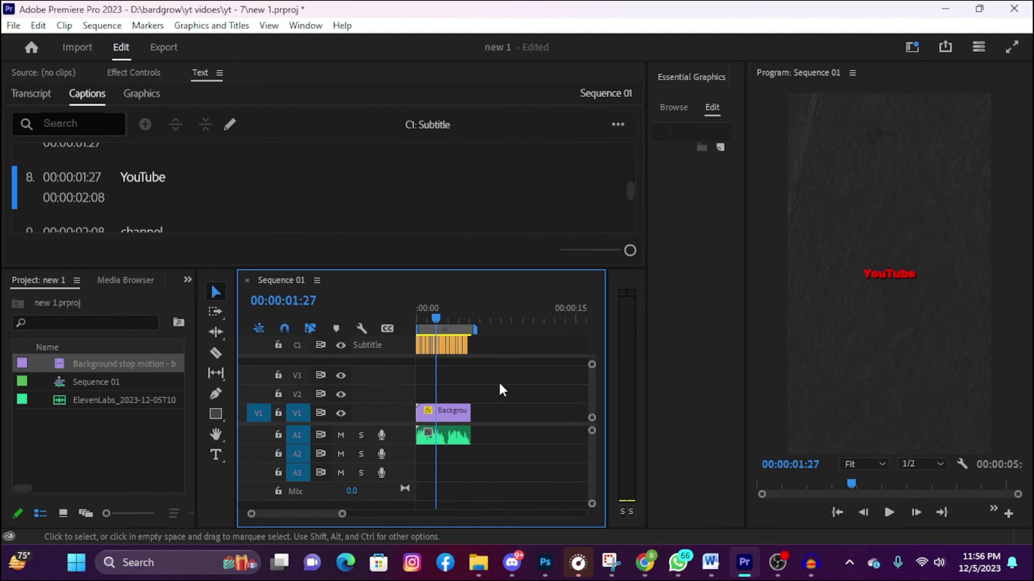
pyautogui.click(442, 318)
pyautogui.moveTo(446, 314); pyautogui.dragTo(453, 314)
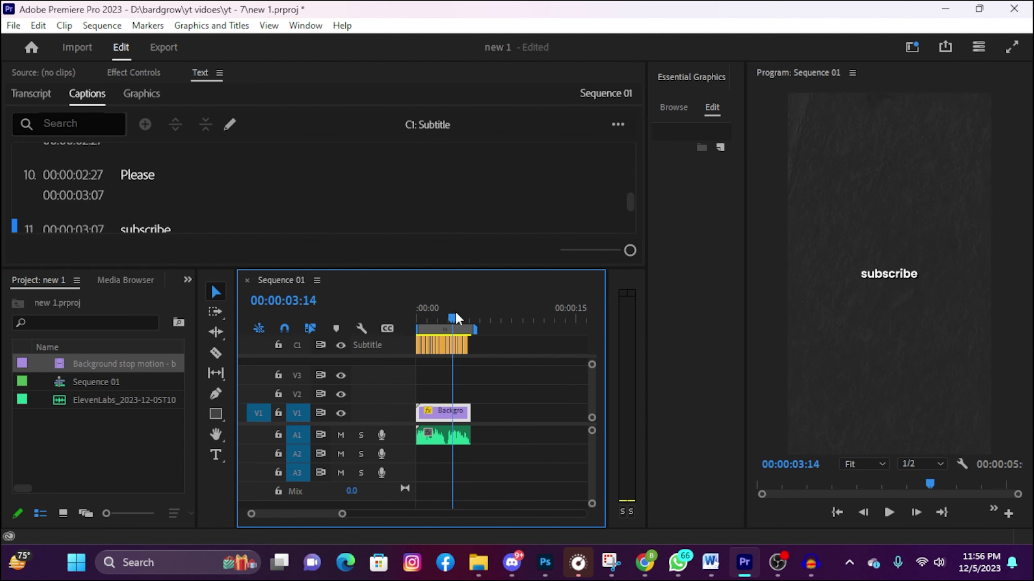
# - Restyle the subscribe caption as ExtraBold with bright green fill 00FF0C
pyautogui.click(908, 272)
pyautogui.click(692, 290)
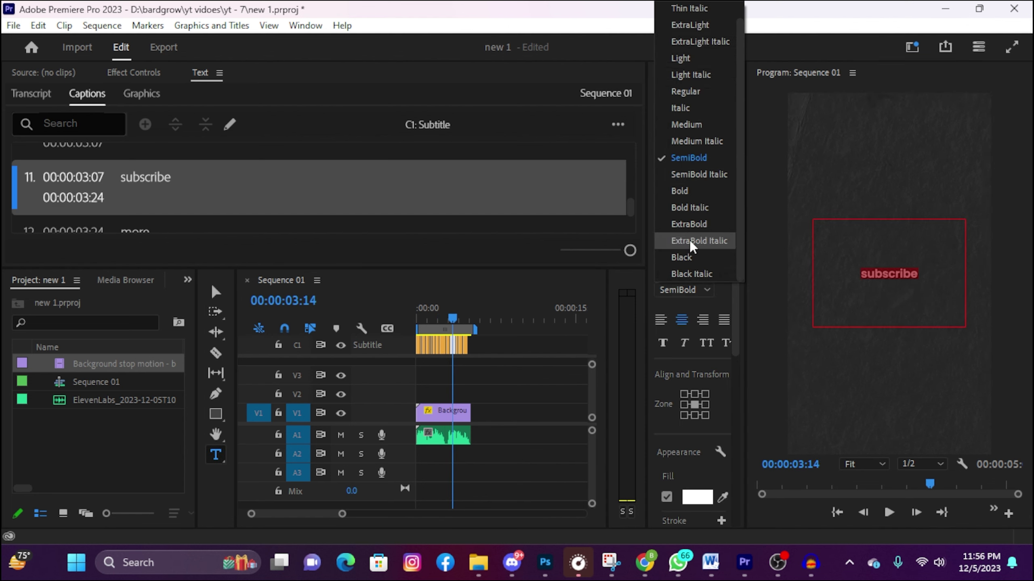
pyautogui.click(691, 223)
pyautogui.click(697, 497)
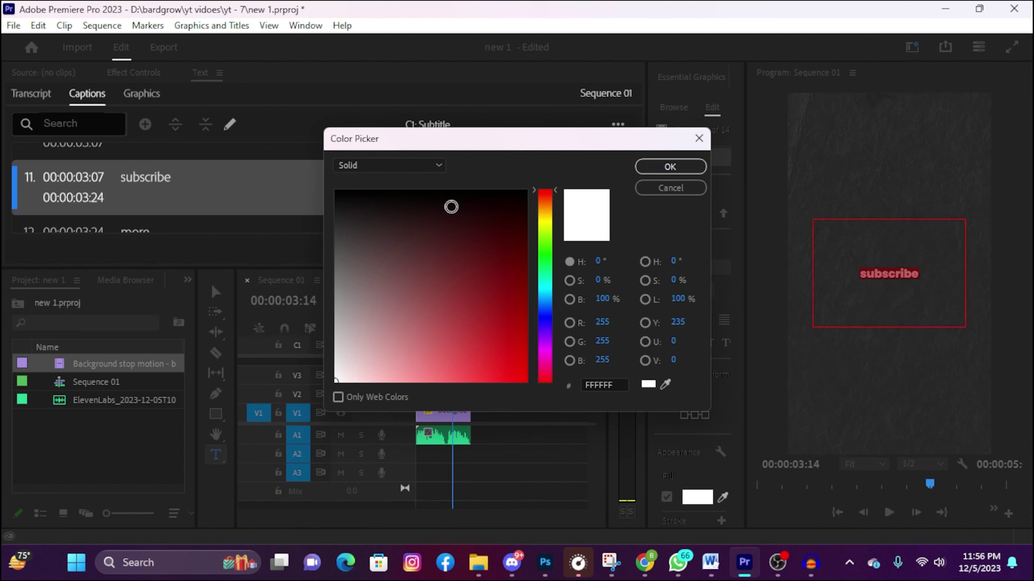
pyautogui.click(547, 256)
pyautogui.click(526, 381)
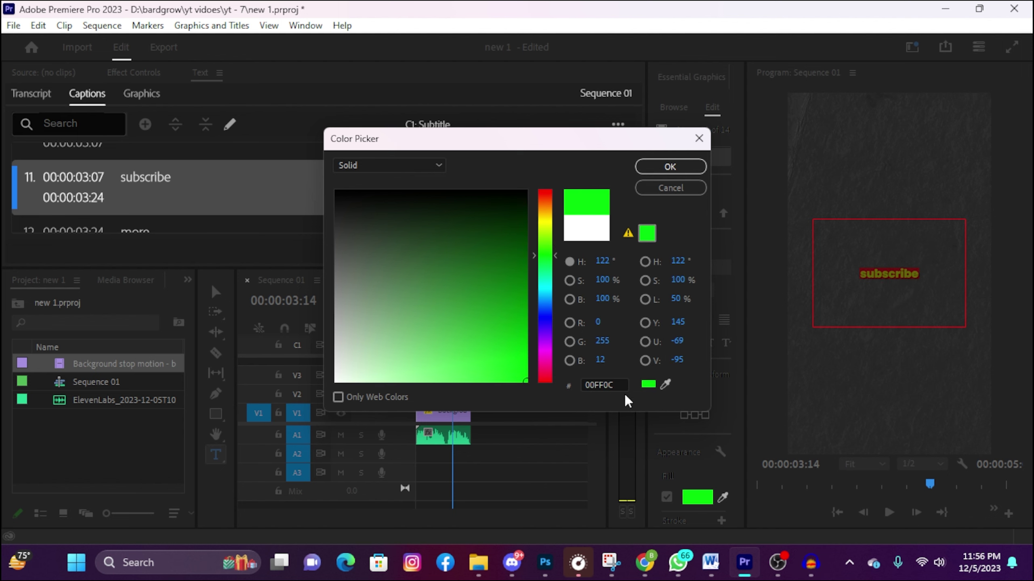
pyautogui.click(682, 172)
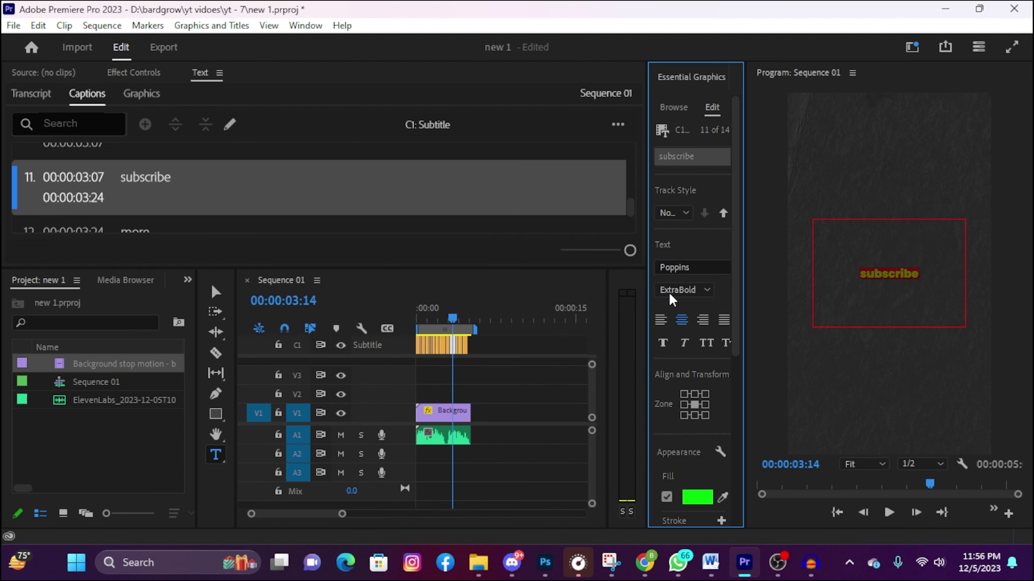
pyautogui.click(463, 313)
pyautogui.moveTo(464, 312)
pyautogui.mouseDown()
pyautogui.moveTo(455, 305)
pyautogui.moveTo(464, 315)
pyautogui.mouseUp()
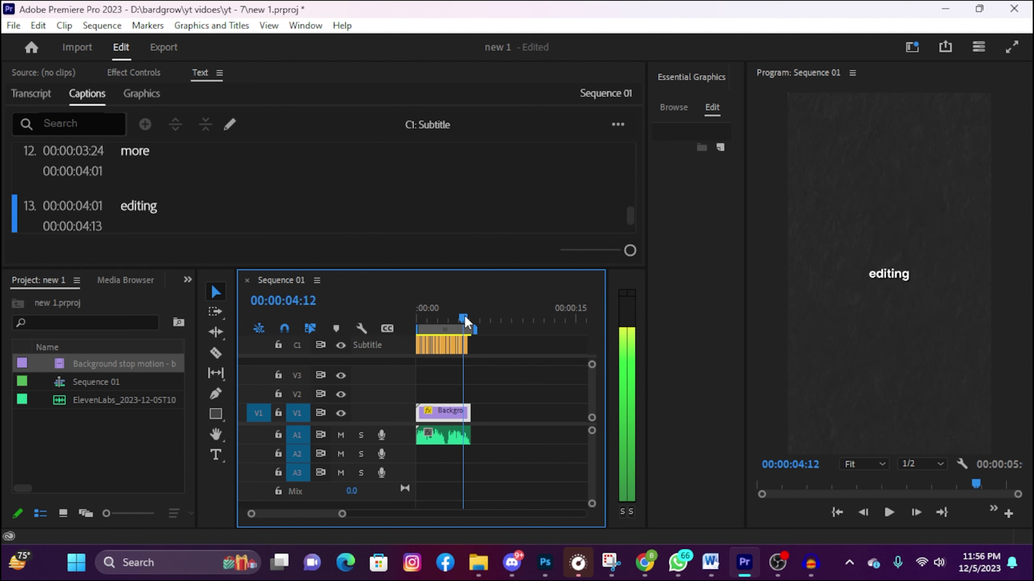
# - Restyle the editing caption as ExtraBold with a yellow fill
pyautogui.click(909, 273)
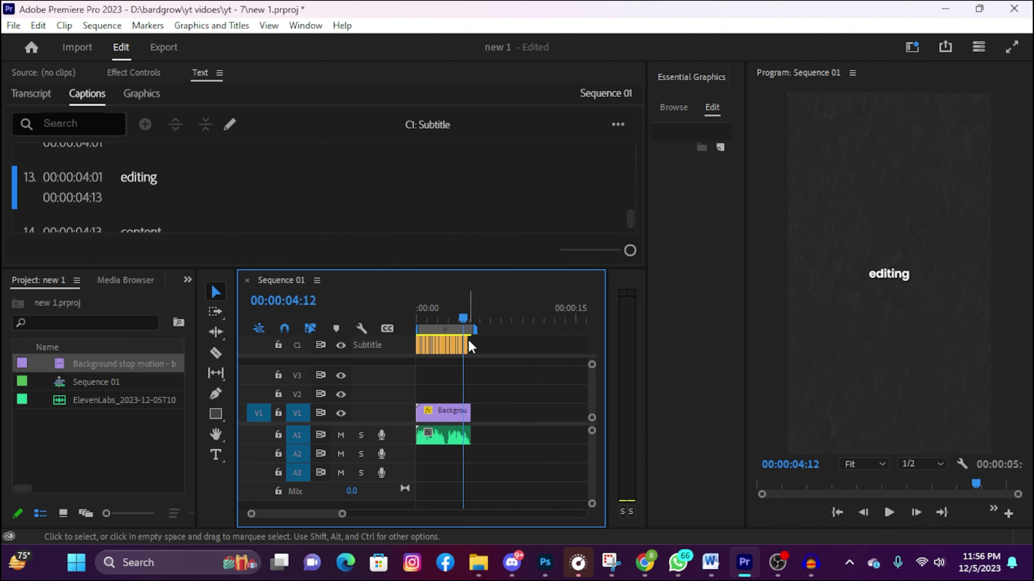
pyautogui.click(467, 339)
pyautogui.doubleClick(890, 273)
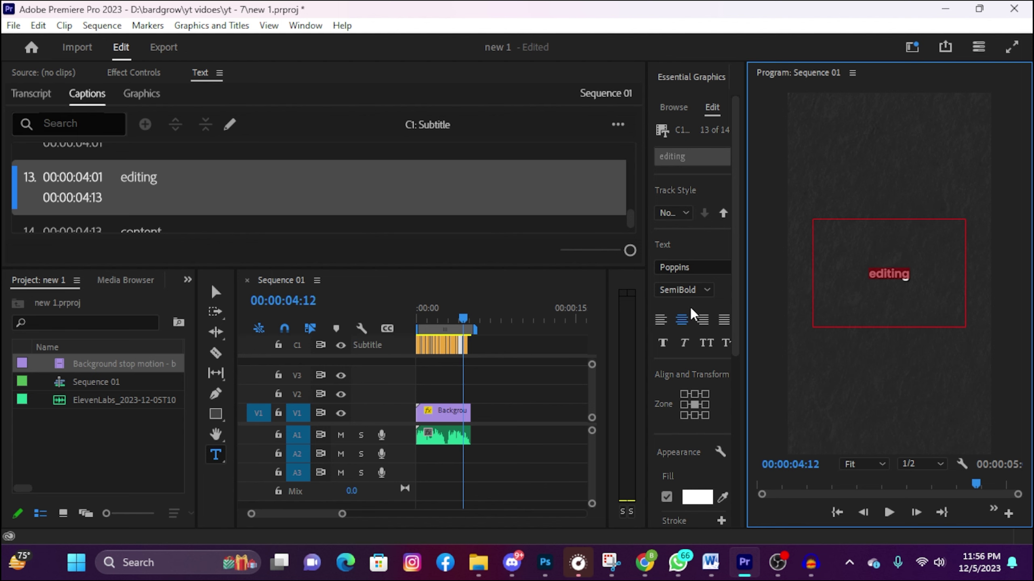
pyautogui.click(688, 290)
pyautogui.click(692, 225)
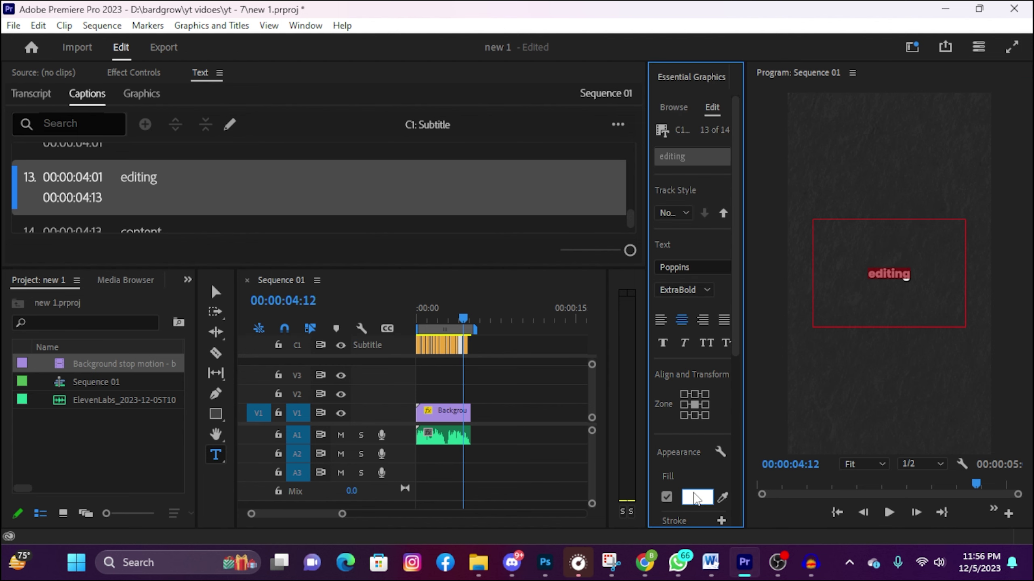
pyautogui.click(696, 498)
pyautogui.click(520, 238)
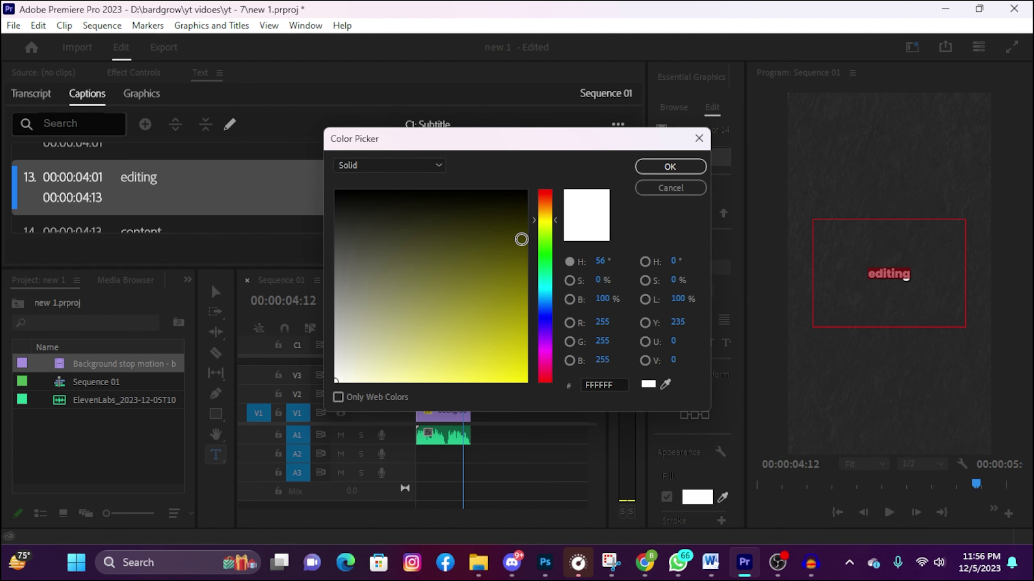
pyautogui.click(670, 166)
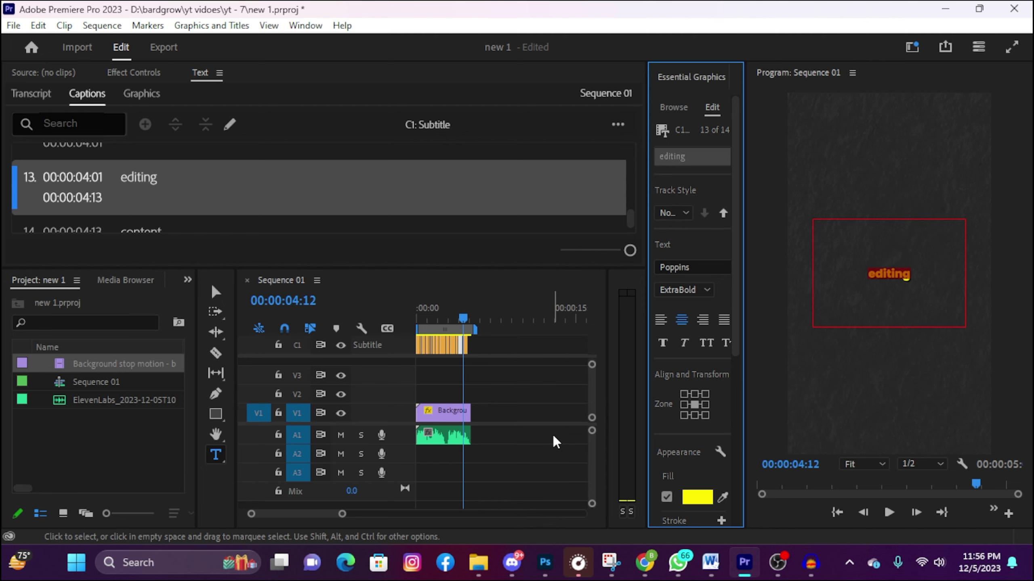
# - Return to the Selection tool and marquee-select all caption clips on the subtitle track
pyautogui.click(533, 415)
pyautogui.press('v')
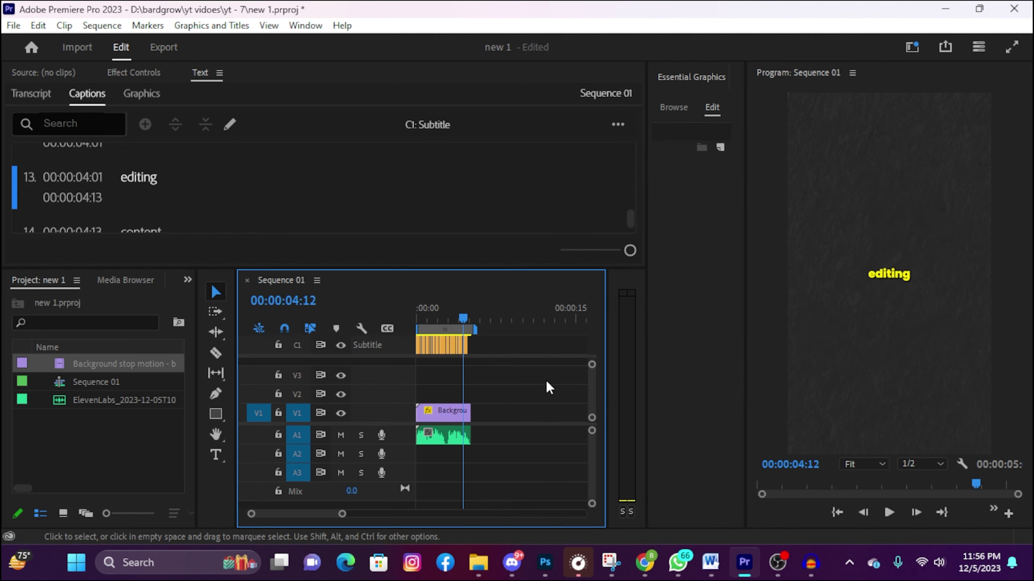
pyautogui.moveTo(544, 342); pyautogui.dragTo(221, 361)
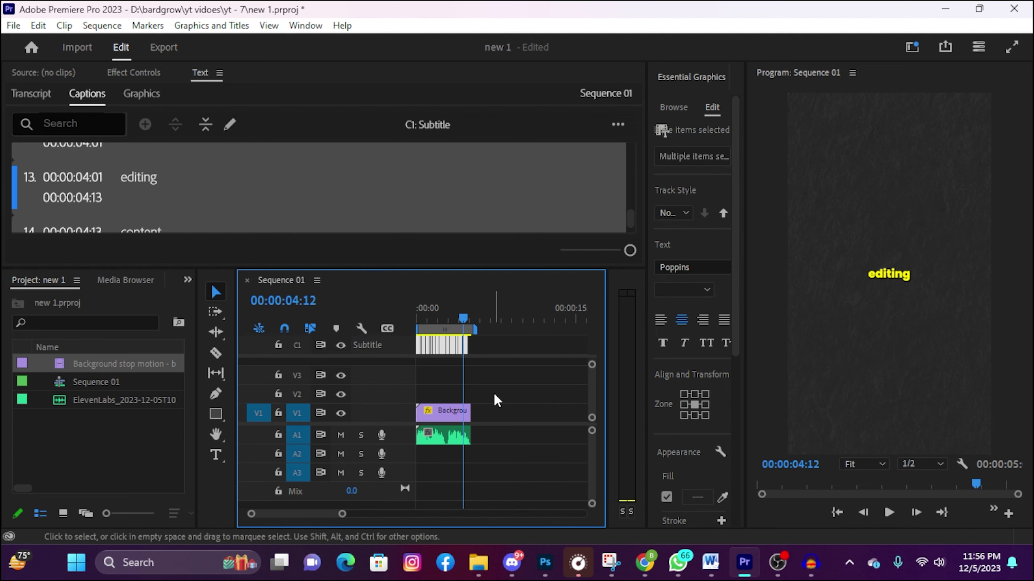
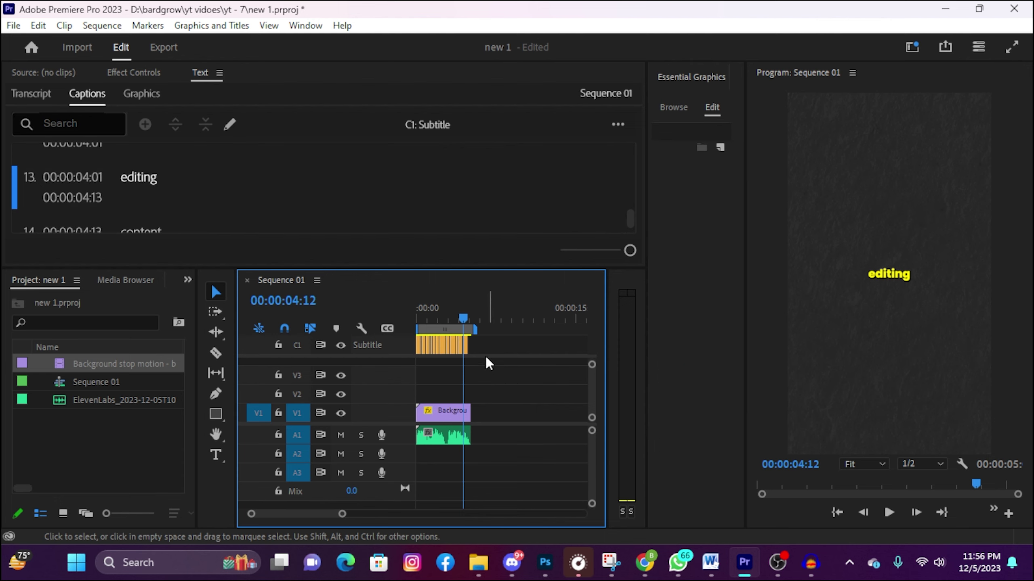
# - Return the playhead to 00:00:00:00 and select all the subtitle captions on C1
pyautogui.moveTo(464, 318); pyautogui.dragTo(407, 338)
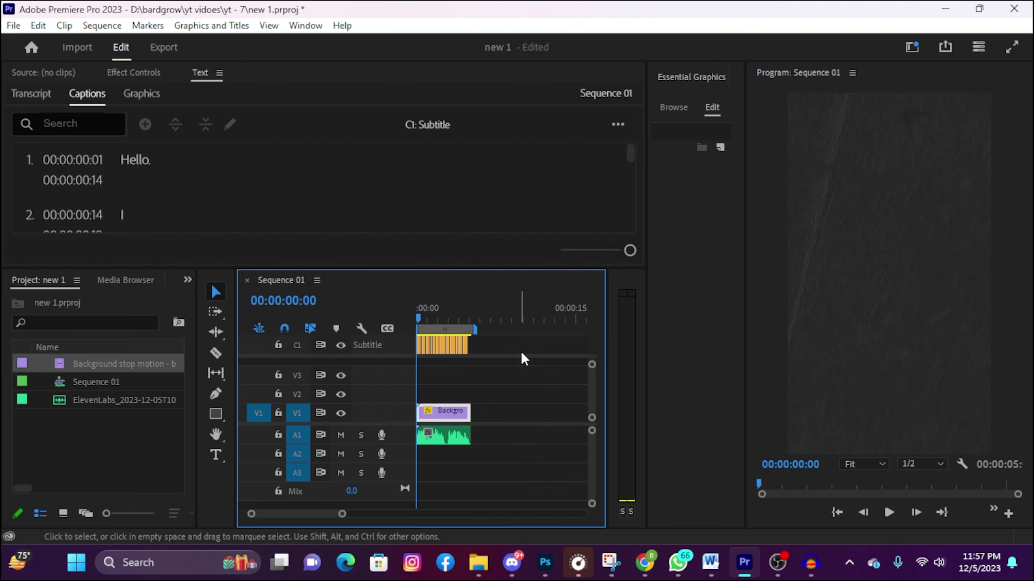
pyautogui.moveTo(521, 354); pyautogui.dragTo(409, 340)
# - Upgrade the captions to graphic clips on V3, zoom the timeline to fit, and select the first clip
pyautogui.click(211, 25)
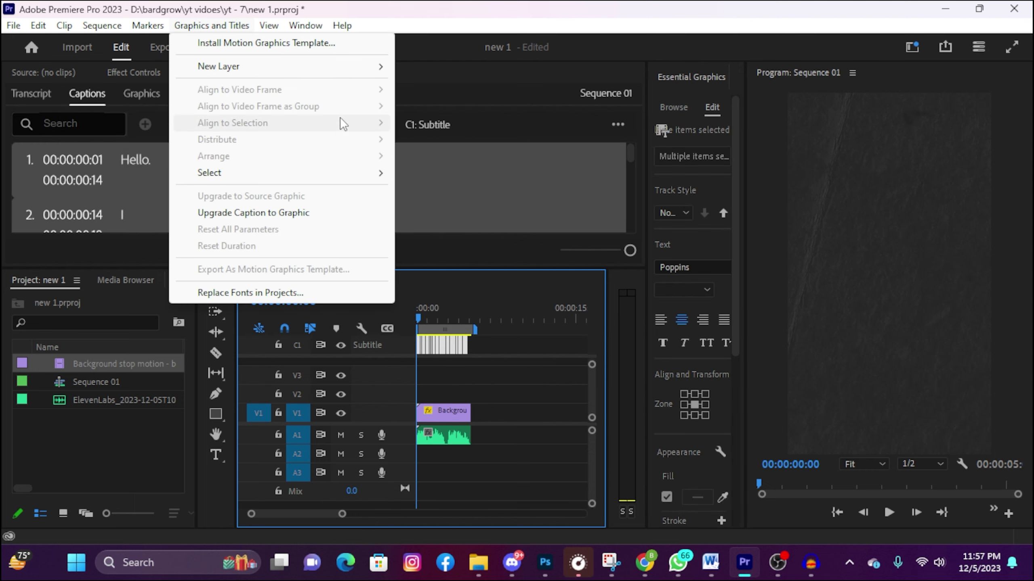
pyautogui.click(277, 213)
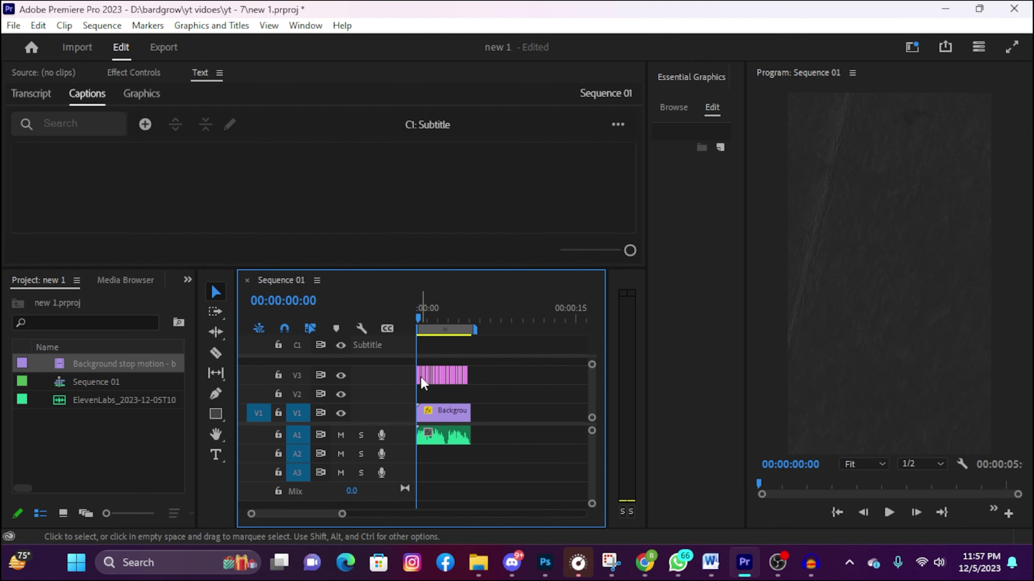
pyautogui.press('\\')
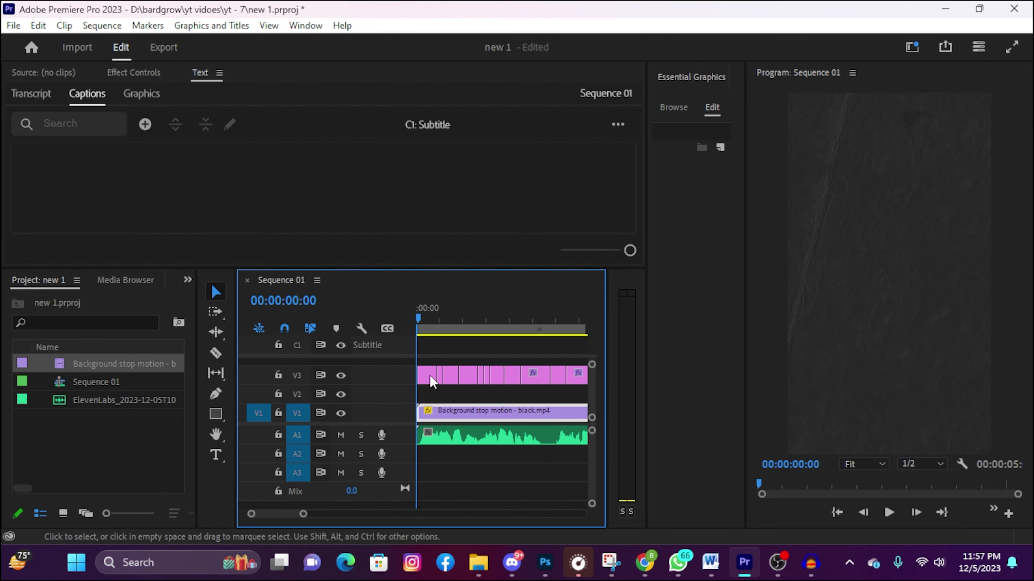
pyautogui.click(428, 375)
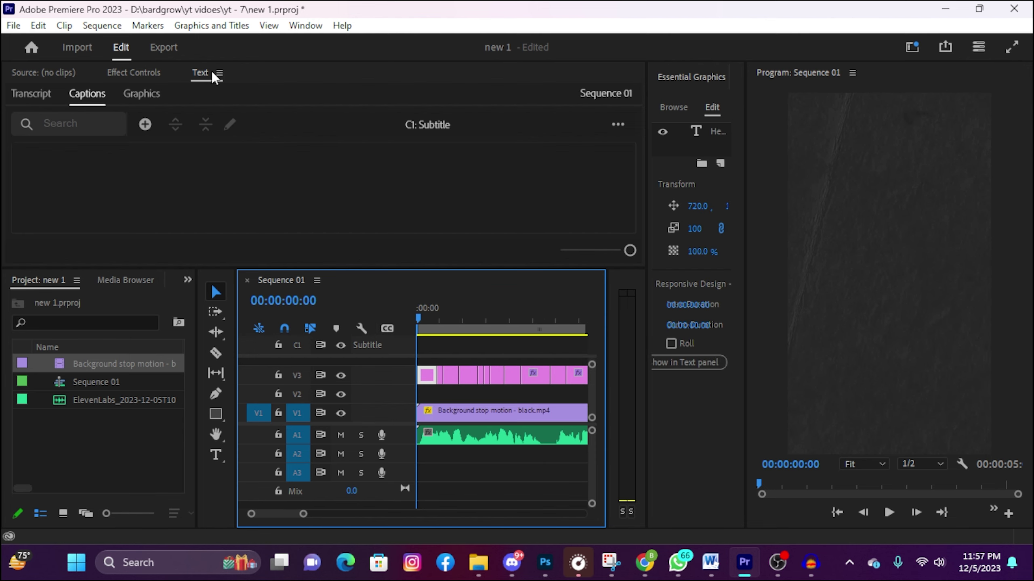
# - Go to the first Hello. frame and apply the Transform effect to the caption graphic
pyautogui.click(134, 74)
pyautogui.click(488, 101)
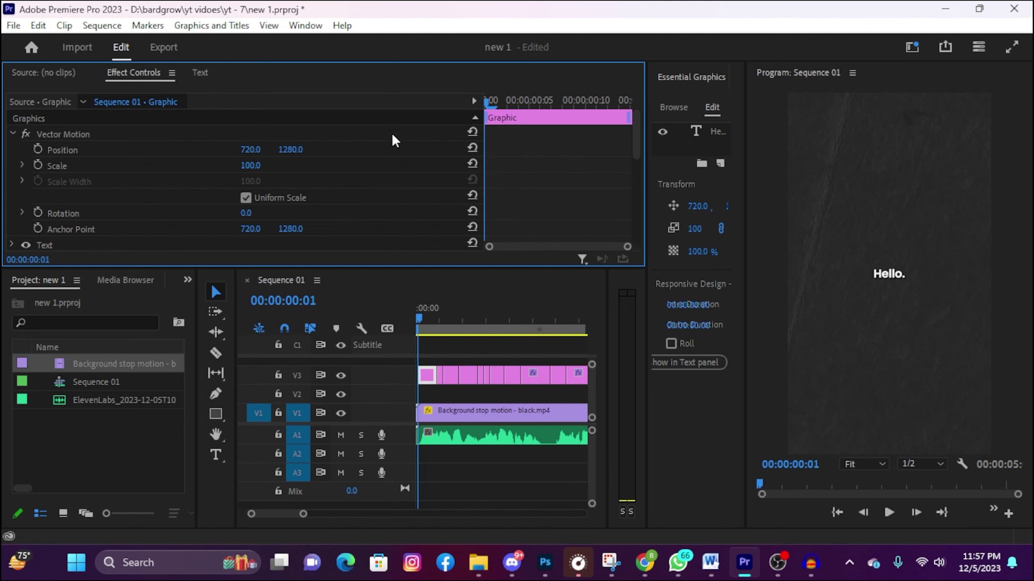
pyautogui.scroll(-3, 139, 203)
pyautogui.scroll(-1, 118, 202)
pyautogui.scroll(3, 104, 206)
pyautogui.scroll(-4, 48, 192)
pyautogui.click(188, 279)
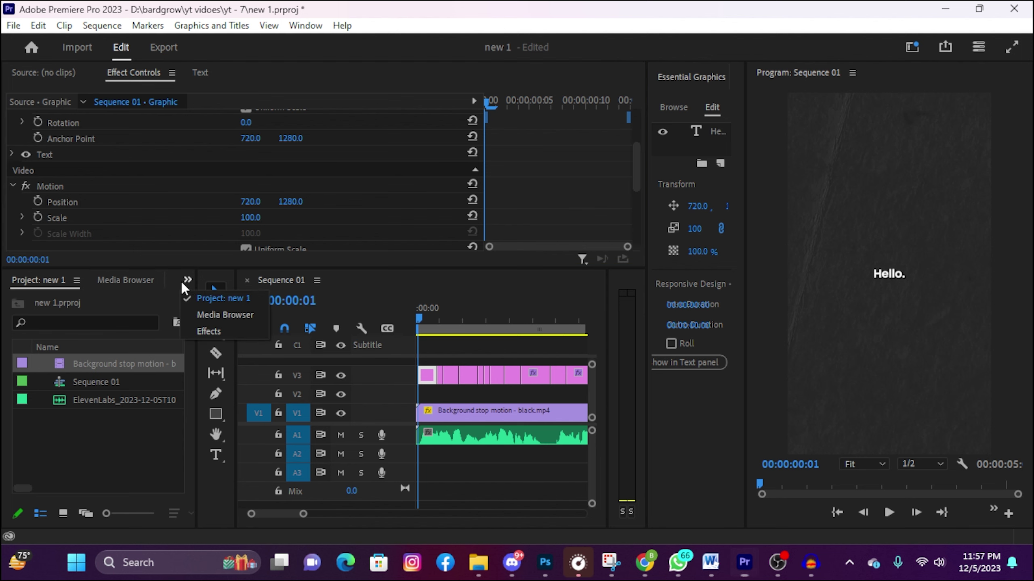
pyautogui.click(198, 336)
pyautogui.click(58, 306)
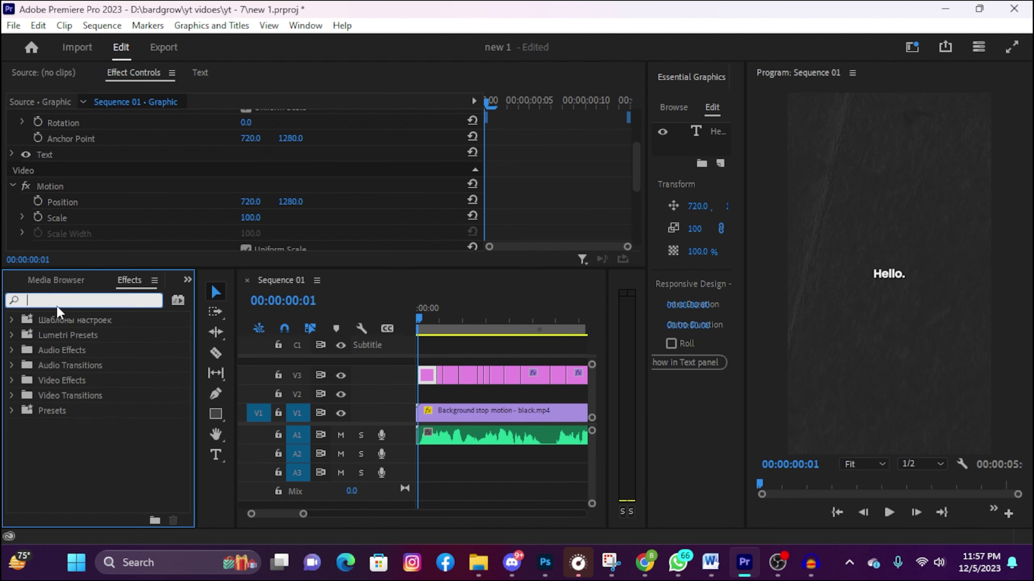
pyautogui.write('transf')
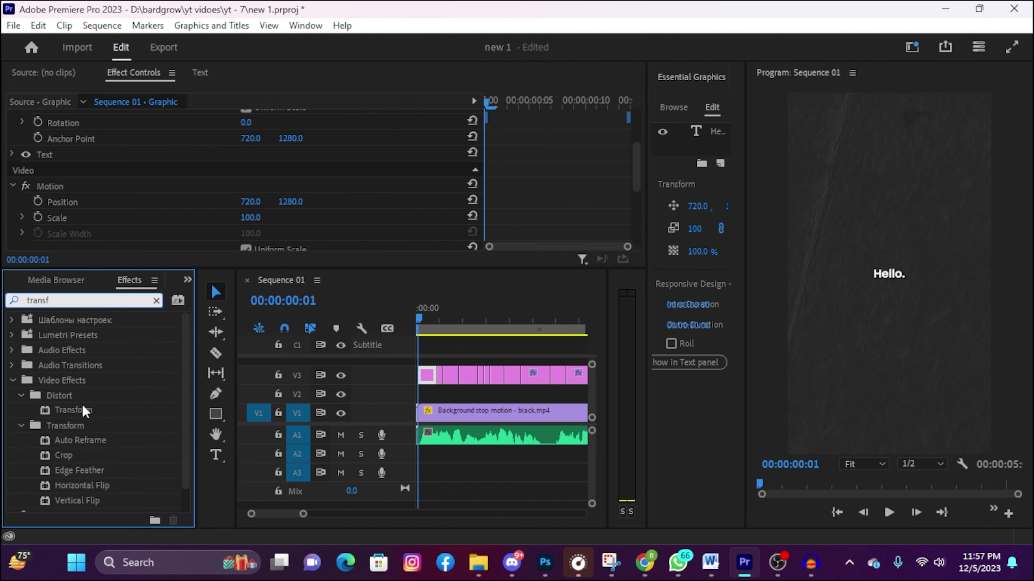
pyautogui.moveTo(82, 407); pyautogui.dragTo(427, 376)
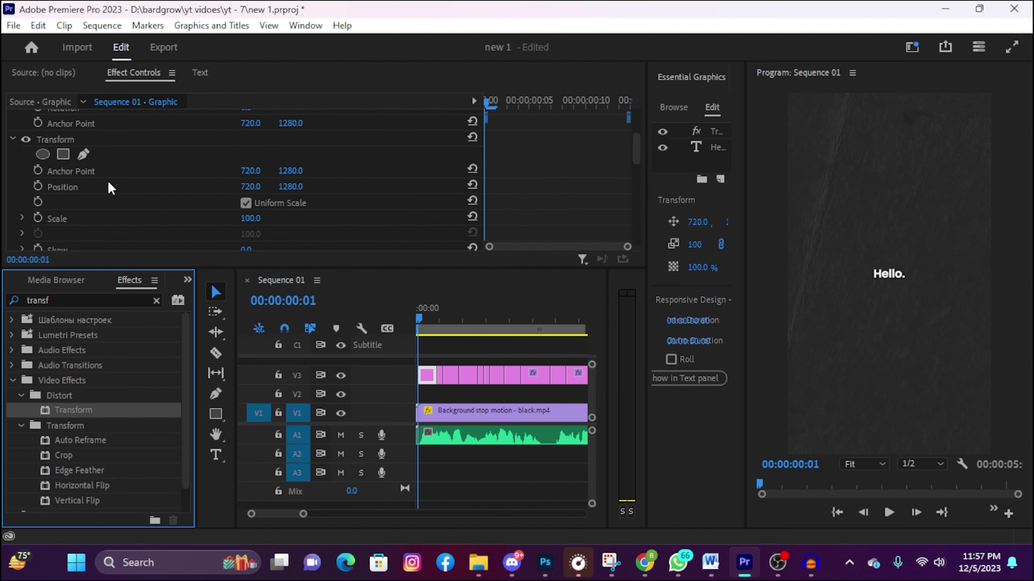
# - Keyframe Transform Scale at 0, then 110 one frame later
pyautogui.click(38, 218)
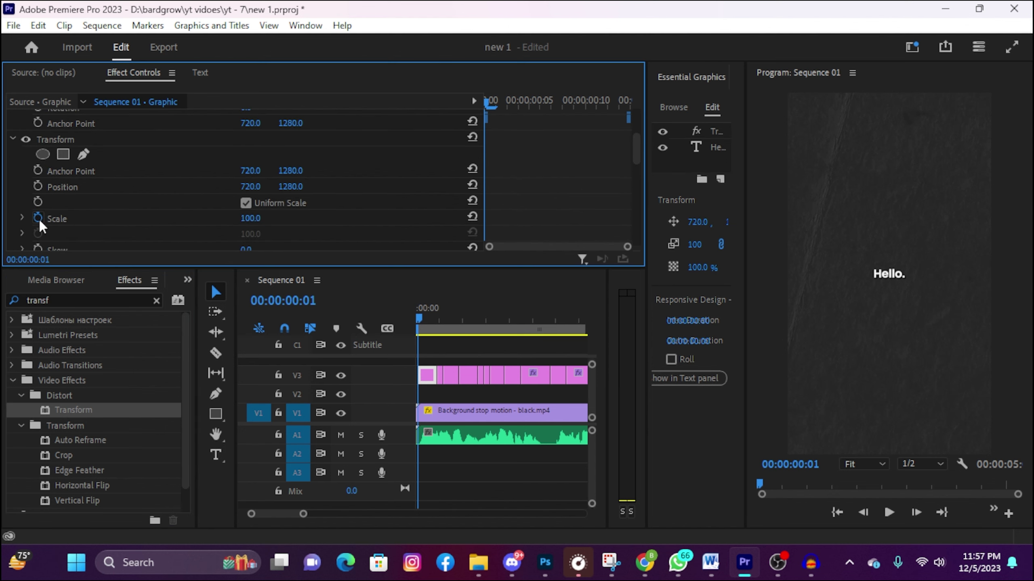
pyautogui.click(250, 218)
pyautogui.write('0')
pyautogui.press('Return')
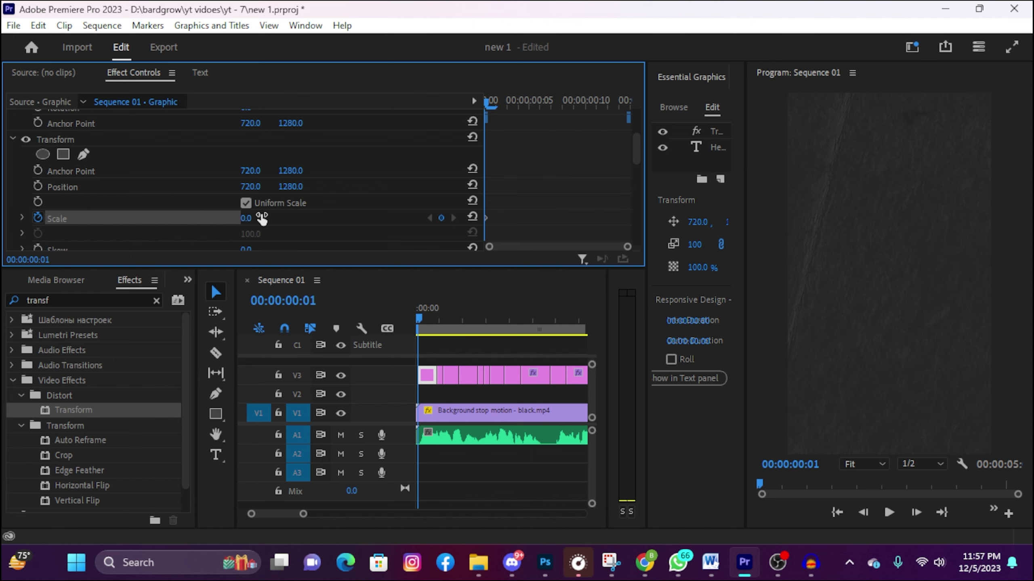
pyautogui.press('Right')
pyautogui.click(260, 219)
pyautogui.write('110')
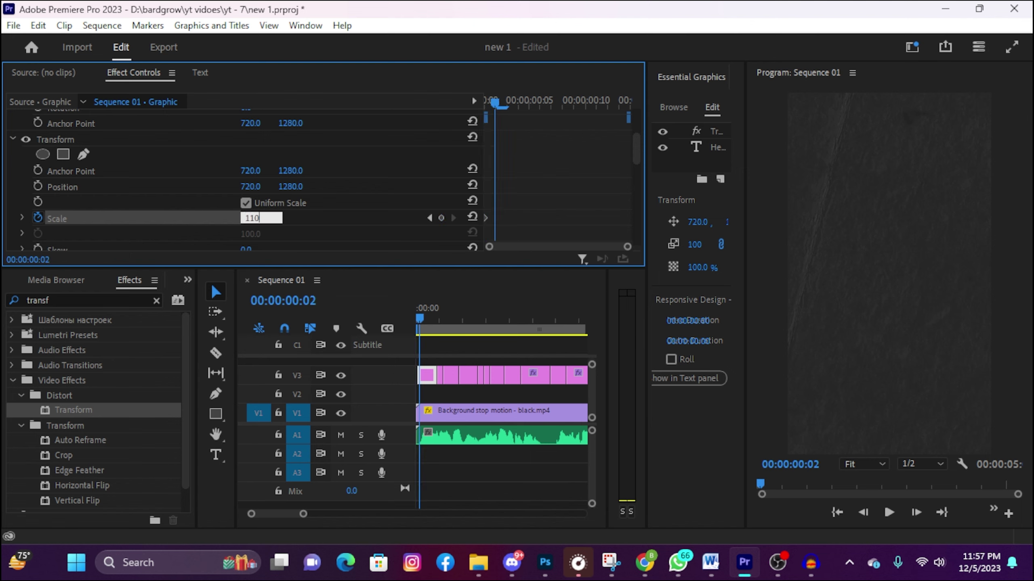
pyautogui.press('Return')
# - Add Scale keyframes of 90 and 100 on the next two frames
pyautogui.press('Right')
pyautogui.click(261, 219)
pyautogui.write('9')
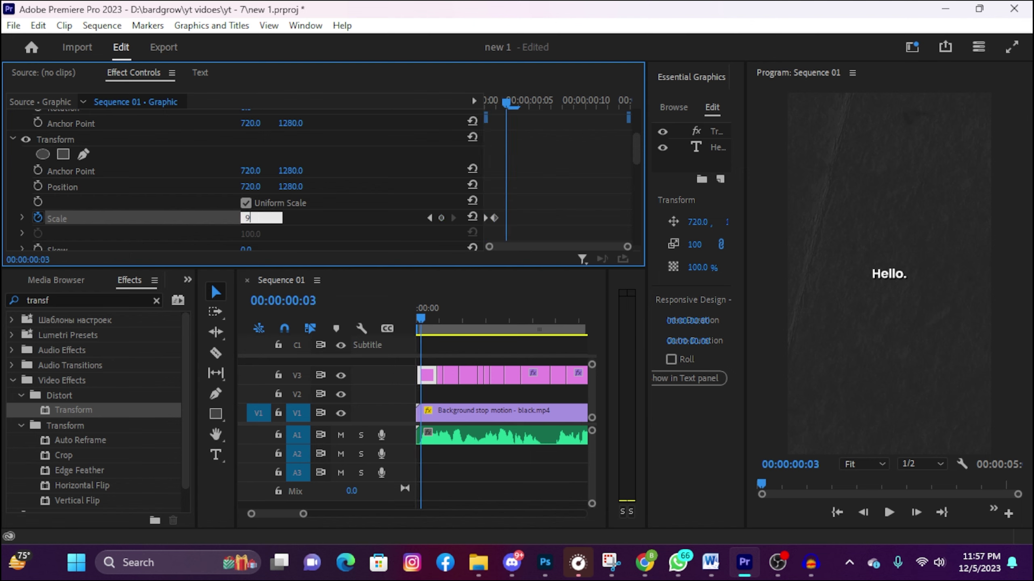
pyautogui.write('0')
pyautogui.press('Return')
pyautogui.press('Right')
pyautogui.click(261, 219)
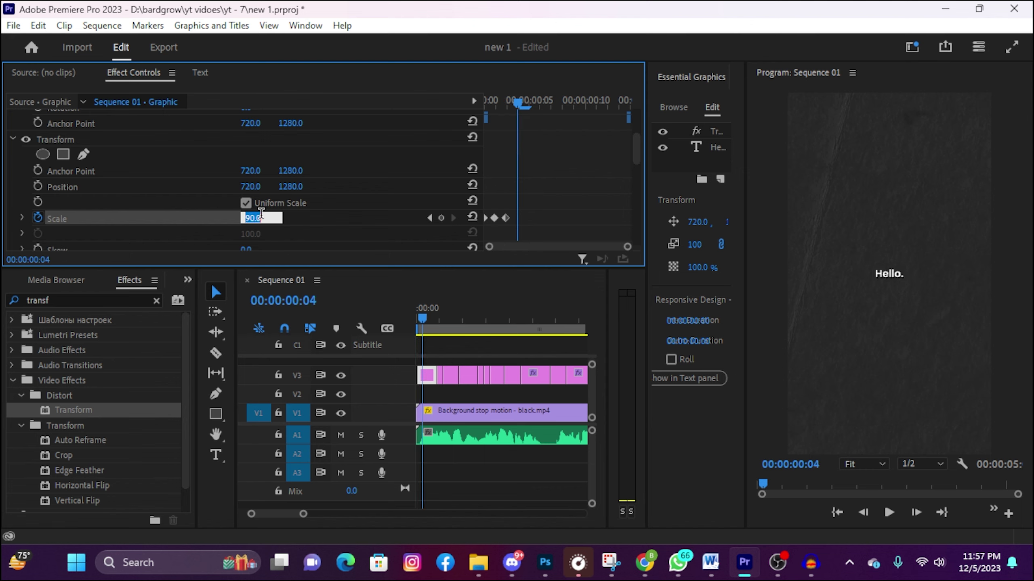
pyautogui.write('100')
pyautogui.press('Return')
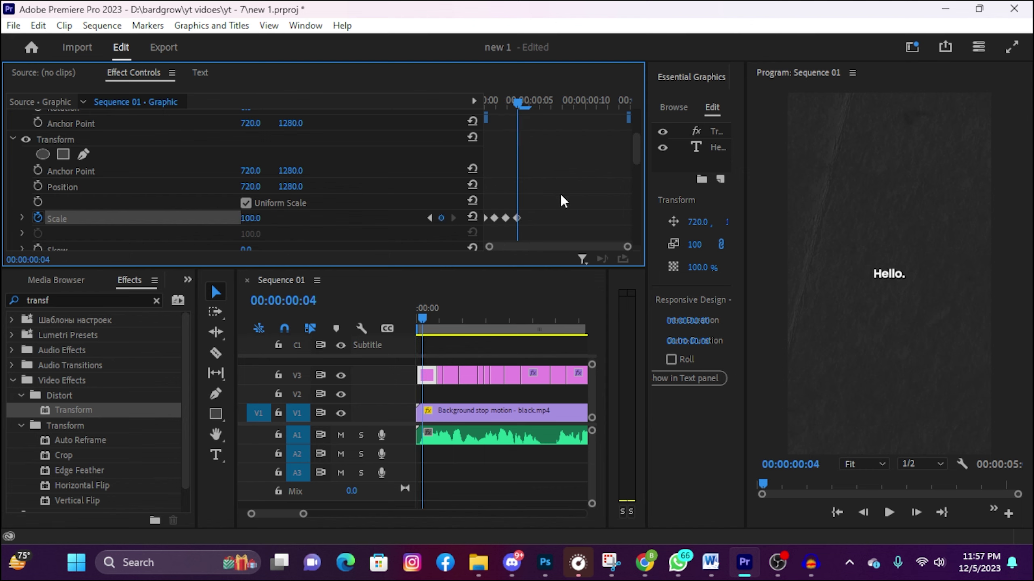
# - Apply Ease In to all four Scale keyframes
pyautogui.moveTo(563, 201); pyautogui.dragTo(428, 246)
pyautogui.rightClick(517, 212)
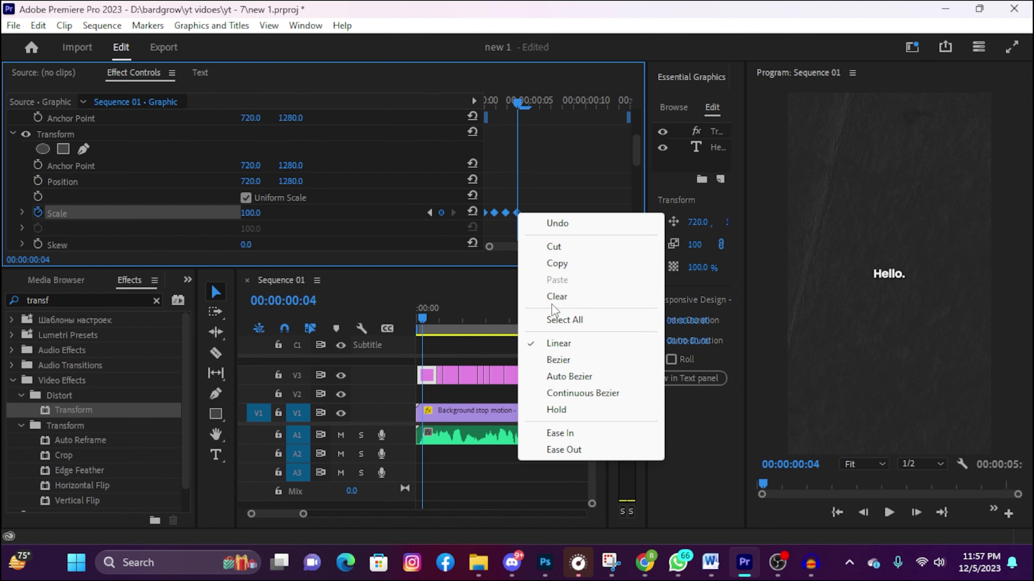
pyautogui.click(613, 440)
pyautogui.click(92, 134)
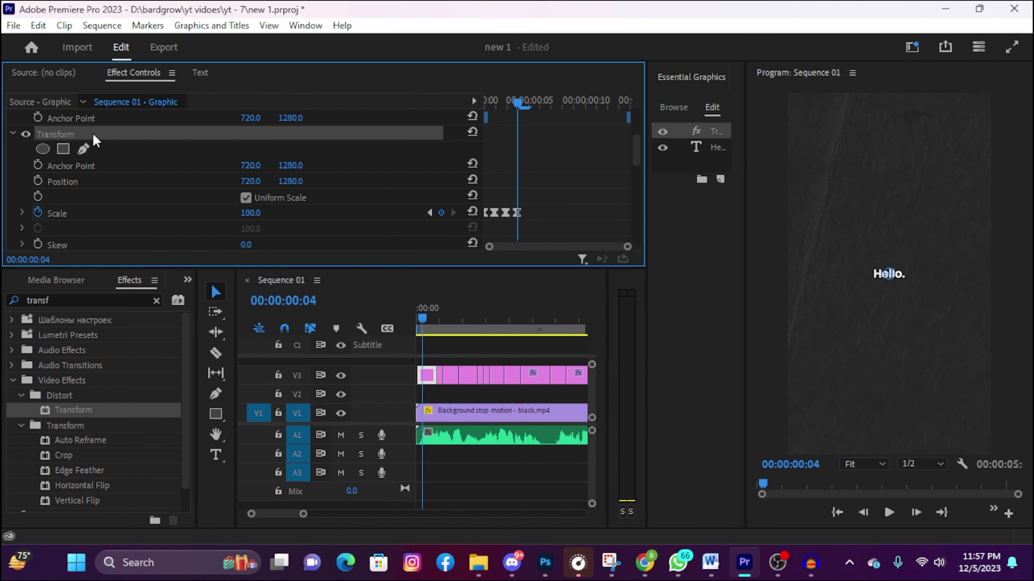
pyautogui.scroll(-3, 459, 462)
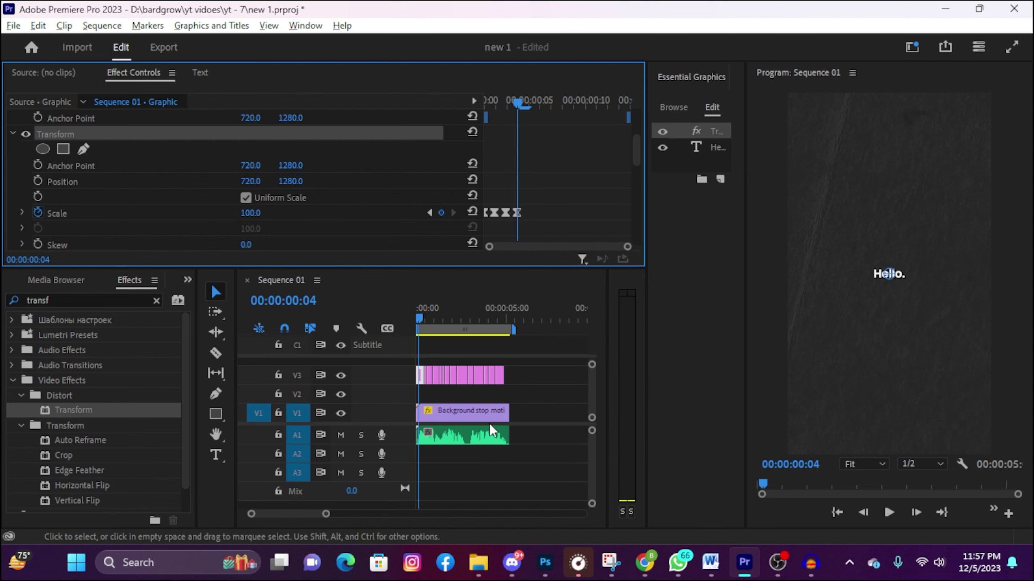
pyautogui.click(549, 352)
# - Preview the sequence from the start, then select all the word caption clips on V3
pyautogui.moveTo(551, 354); pyautogui.dragTo(423, 393)
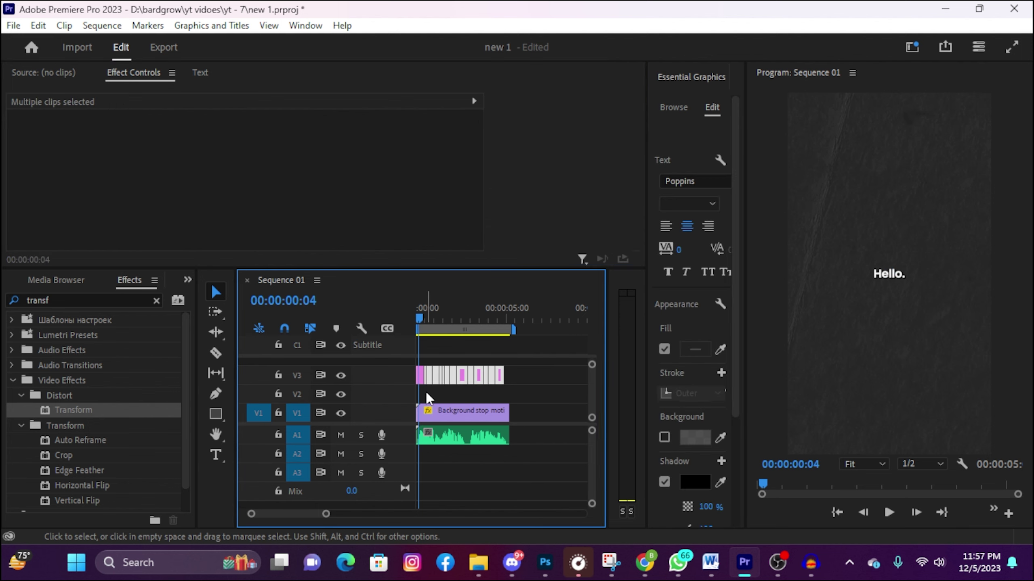
pyautogui.click(450, 411)
pyautogui.press('Home')
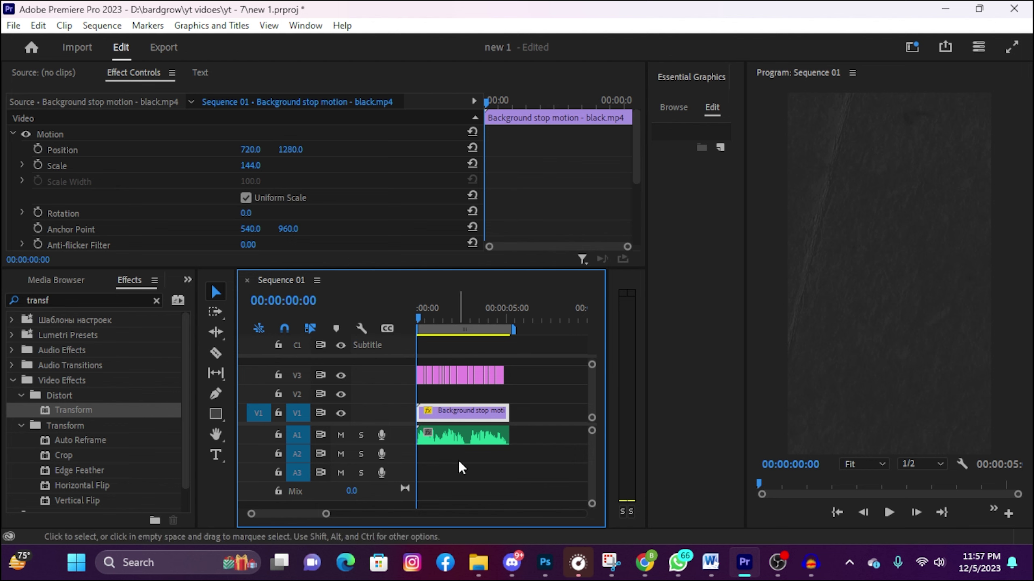
pyautogui.press('space')
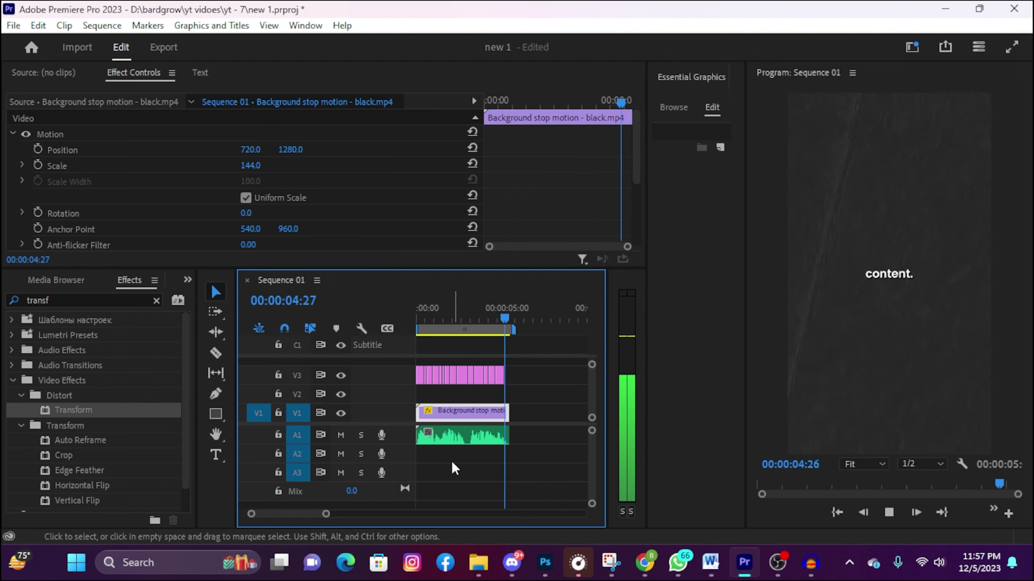
pyautogui.press('space')
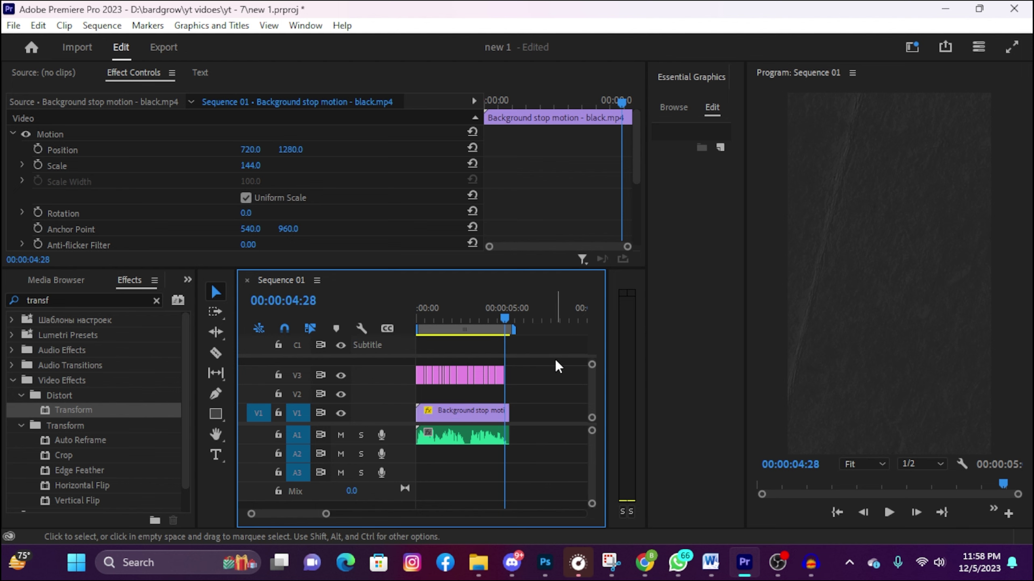
pyautogui.moveTo(556, 354); pyautogui.dragTo(480, 383)
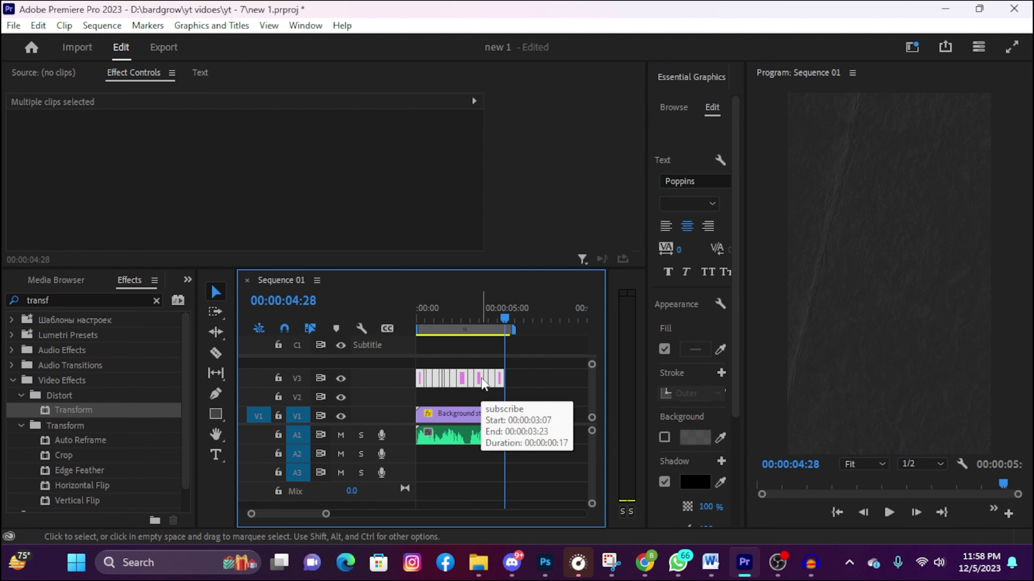
# - Nest the selected V3 caption clips as Nested Sequence 01
pyautogui.rightClick(483, 384)
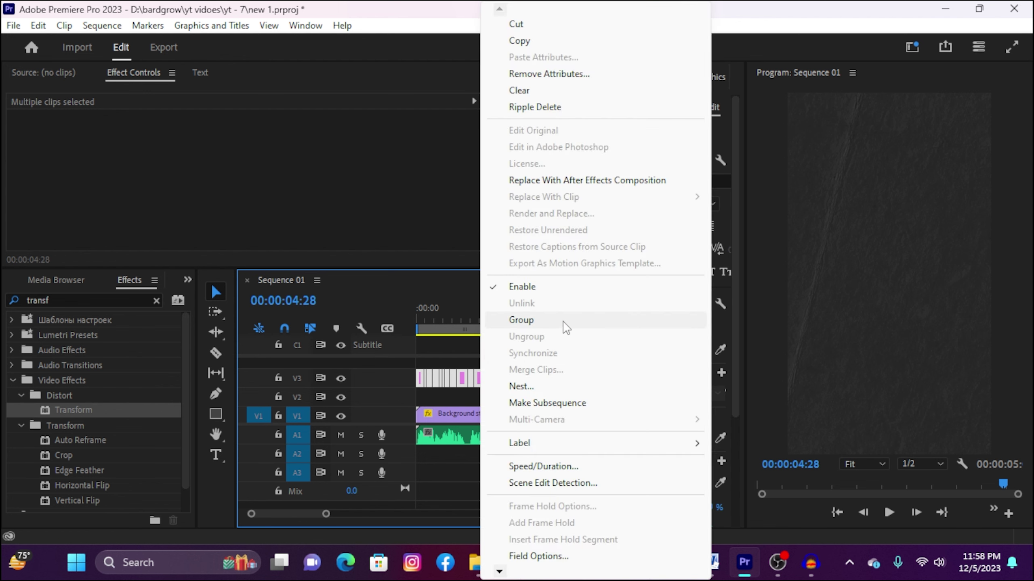
pyautogui.click(521, 387)
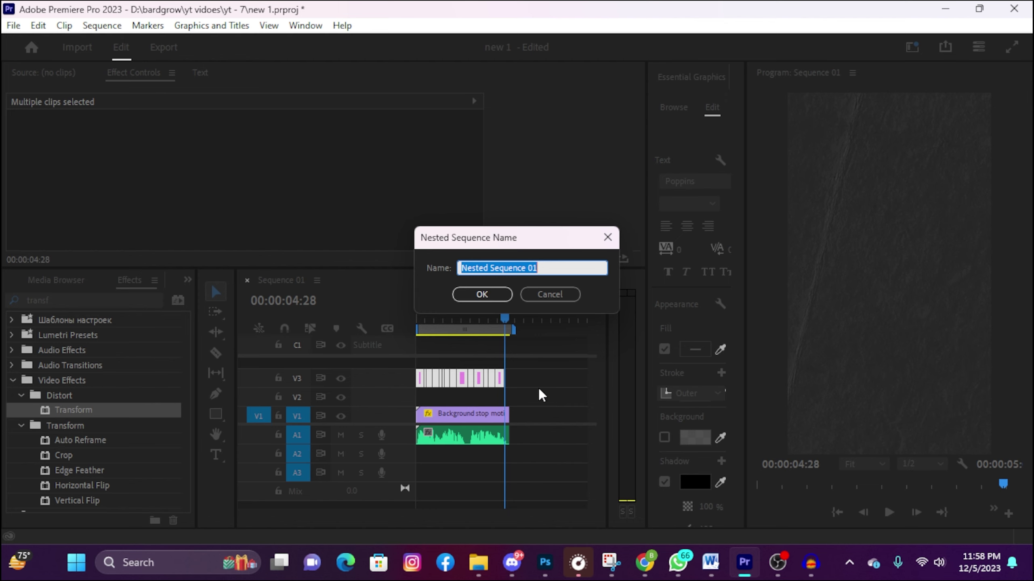
pyautogui.press('Return')
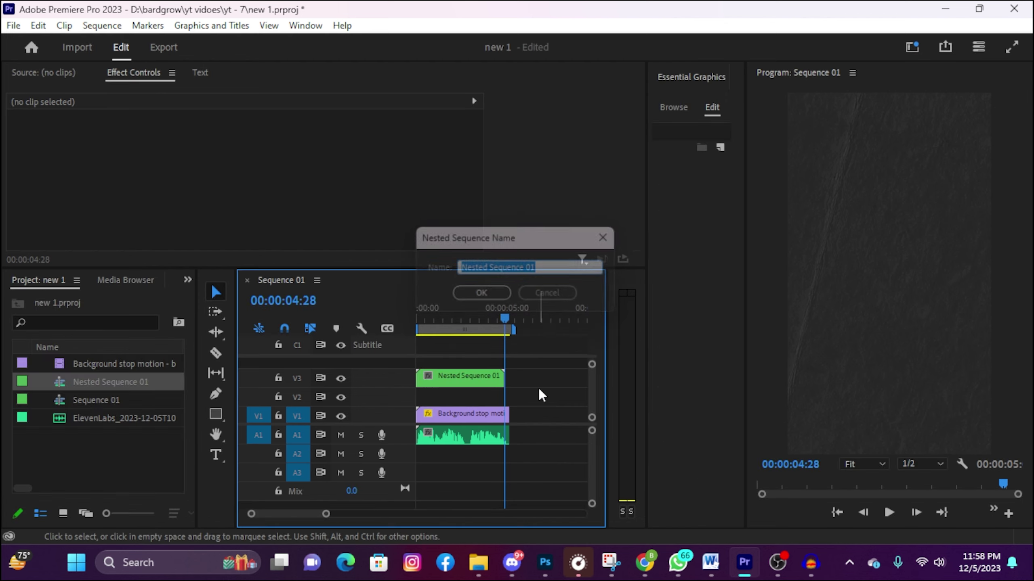
# - Alt-drag a copy of the nested captions onto V4 and move to 00:00:02:09
pyautogui.click(464, 380)
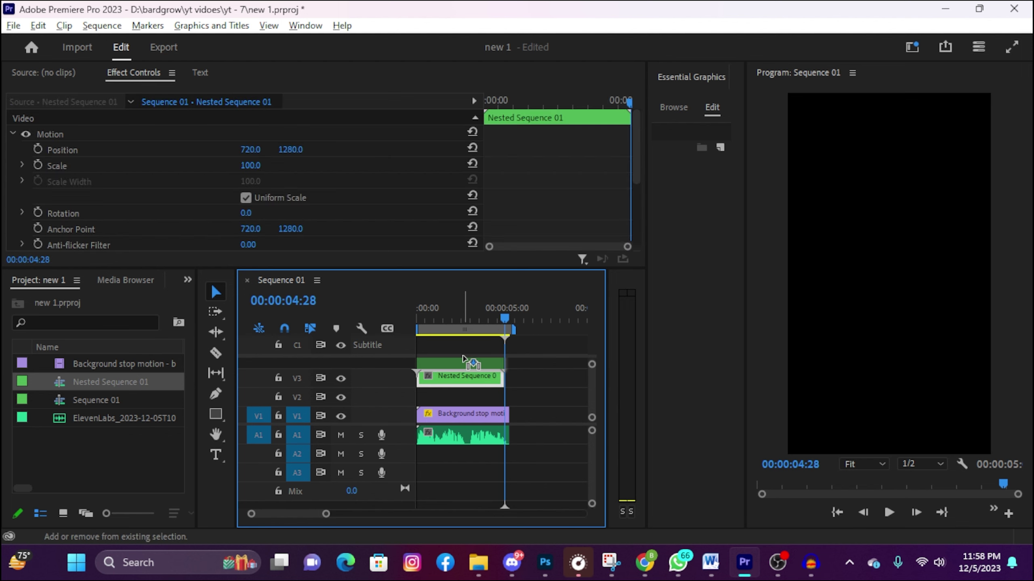
pyautogui.moveTo(464, 383); pyautogui.dragTo(464, 359)
pyautogui.moveTo(490, 320); pyautogui.dragTo(457, 320)
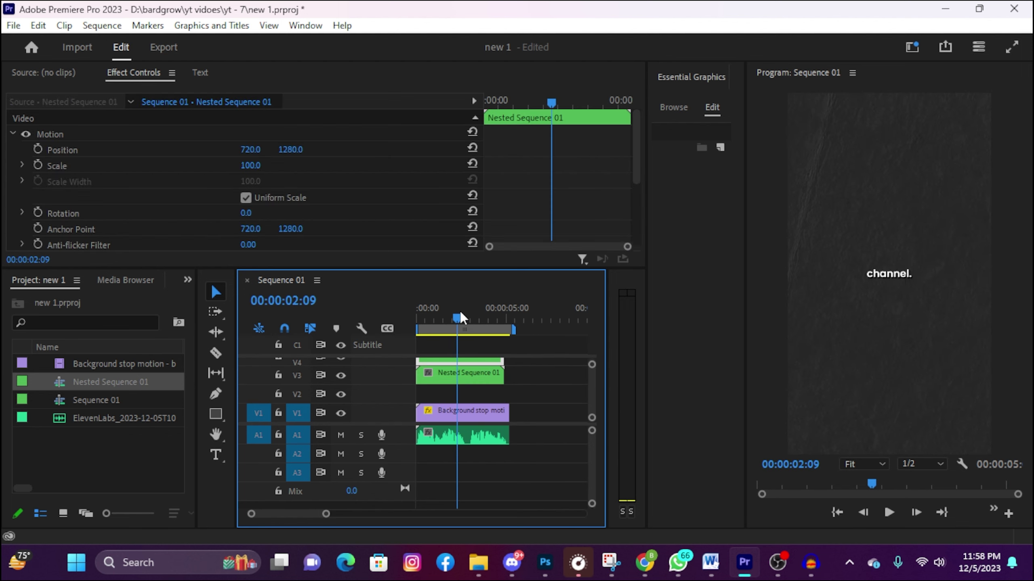
pyautogui.moveTo(539, 245); pyautogui.dragTo(540, 151)
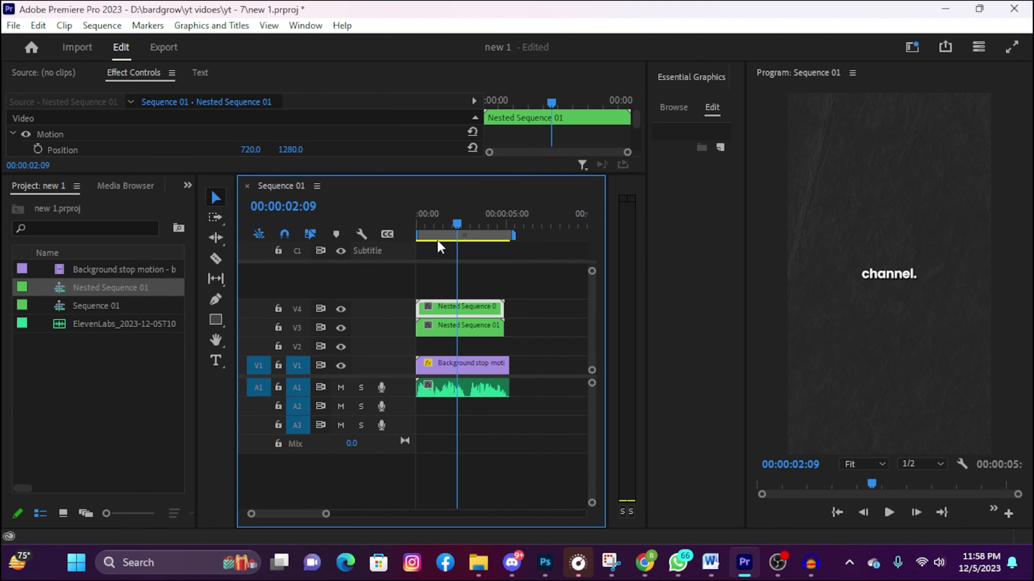
# - Apply Gaussian Blur to the V4 nest copy with Blurriness 100
pyautogui.click(187, 185)
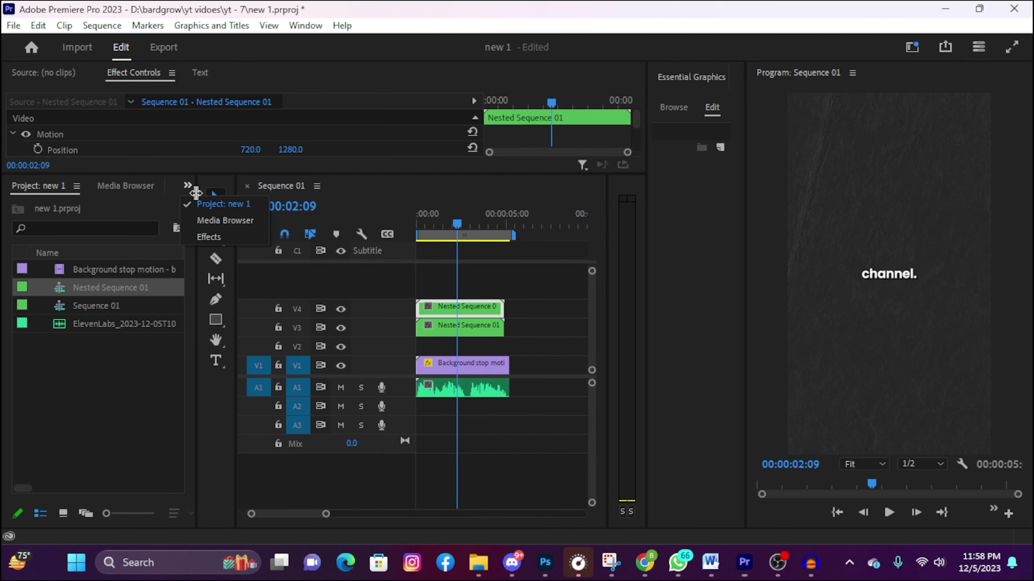
pyautogui.click(208, 236)
pyautogui.click(12, 207)
pyautogui.write('ga')
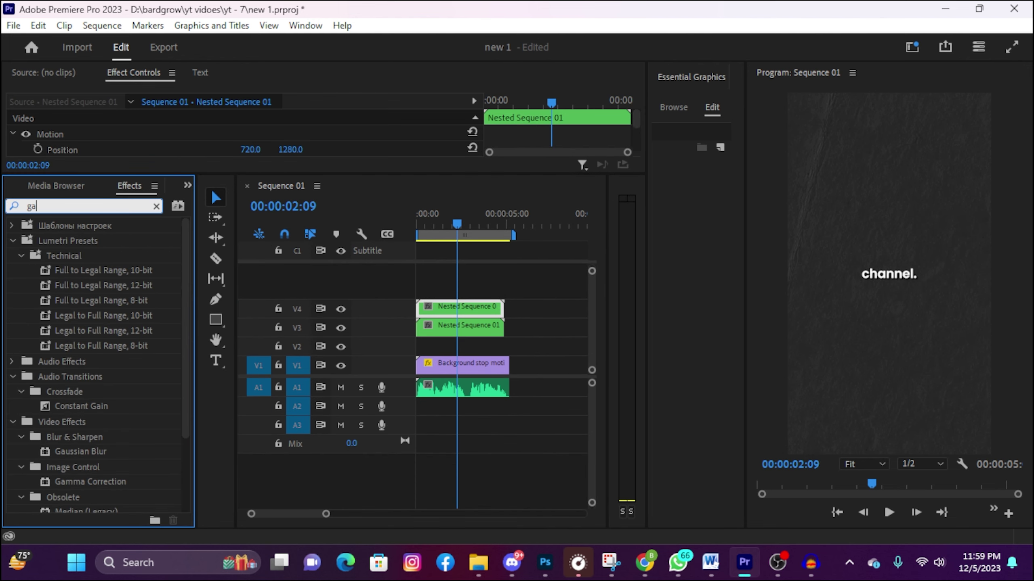
pyautogui.write('u')
pyautogui.moveTo(84, 317); pyautogui.dragTo(461, 308)
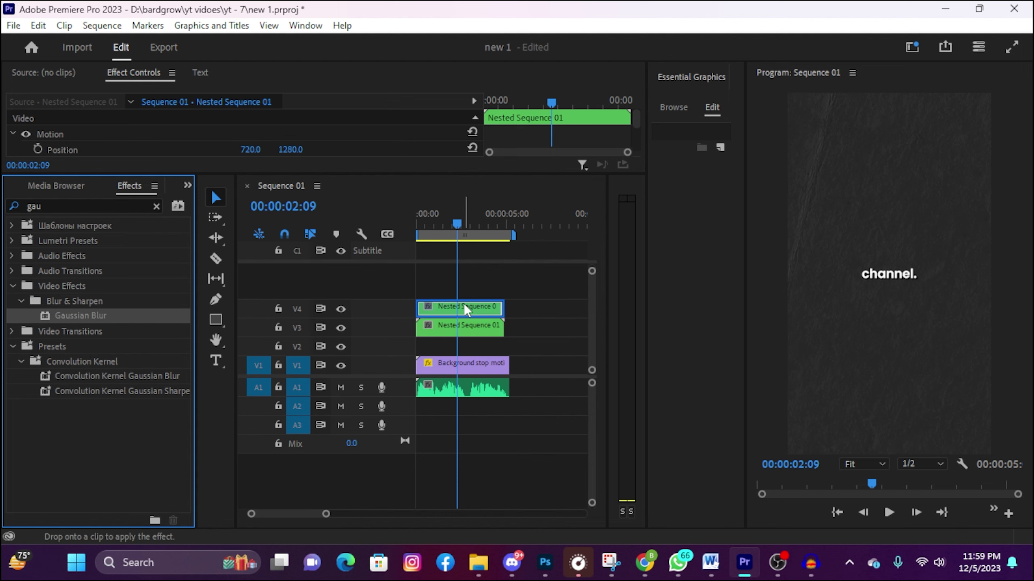
pyautogui.moveTo(454, 181); pyautogui.dragTo(454, 303)
pyautogui.scroll(-5, 246, 233)
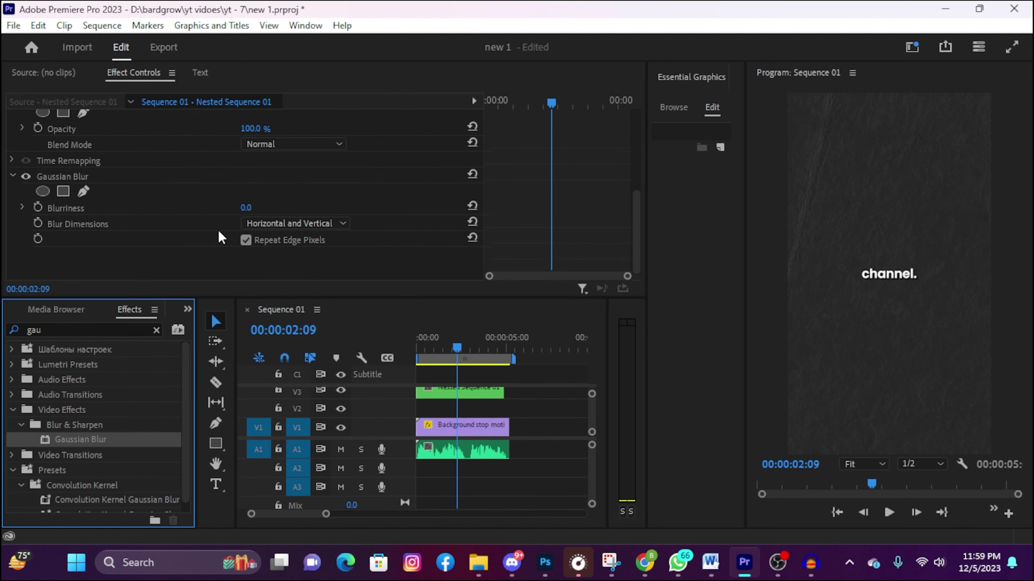
pyautogui.click(261, 207)
pyautogui.write('100')
pyautogui.press('Return')
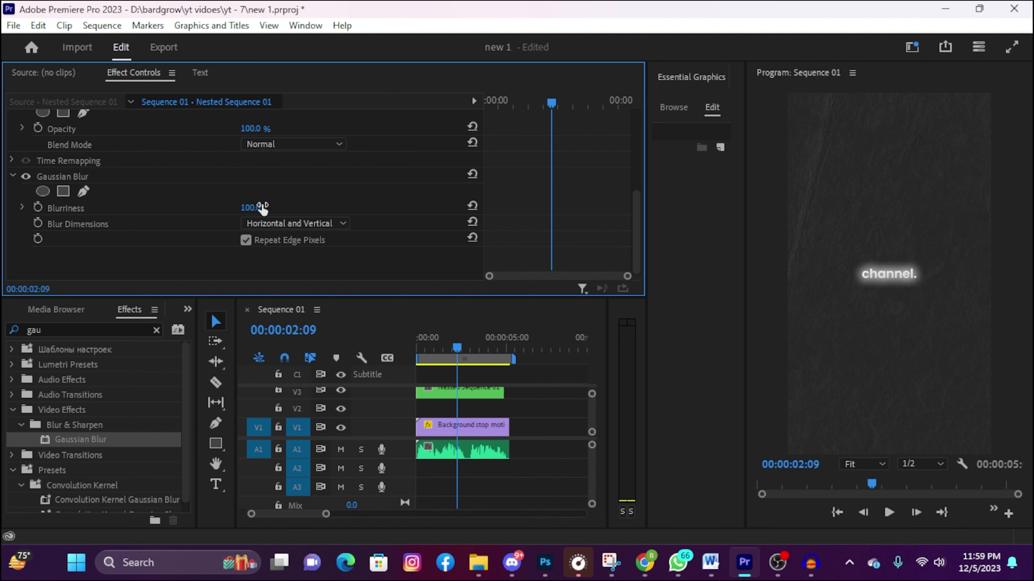
# - Set the glow layer's blend mode to Linear Dodge (Add) and its opacity to 30%
pyautogui.click(329, 143)
pyautogui.scroll(1, 357, 220)
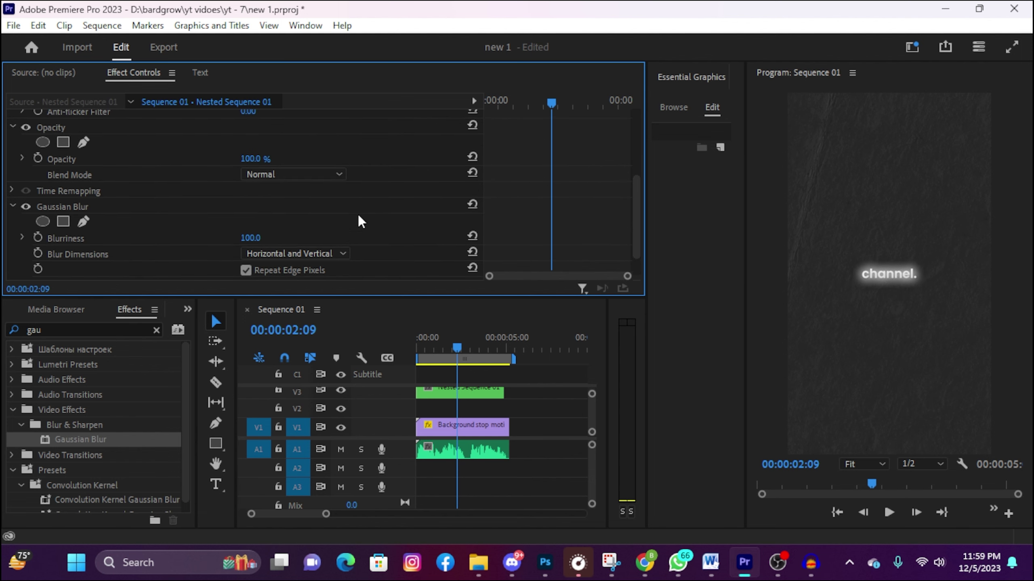
pyautogui.click(296, 179)
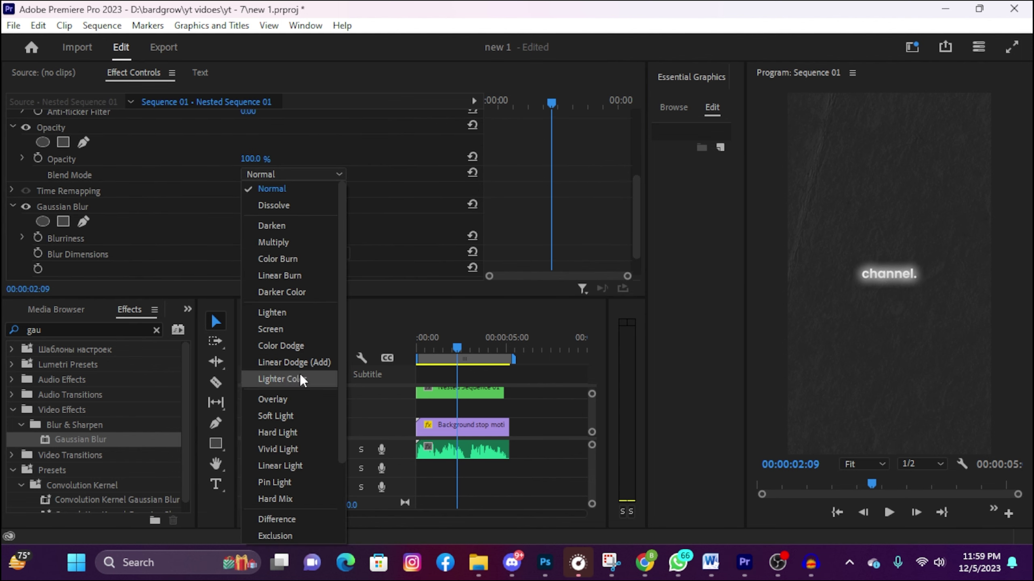
pyautogui.click(308, 362)
pyautogui.click(252, 159)
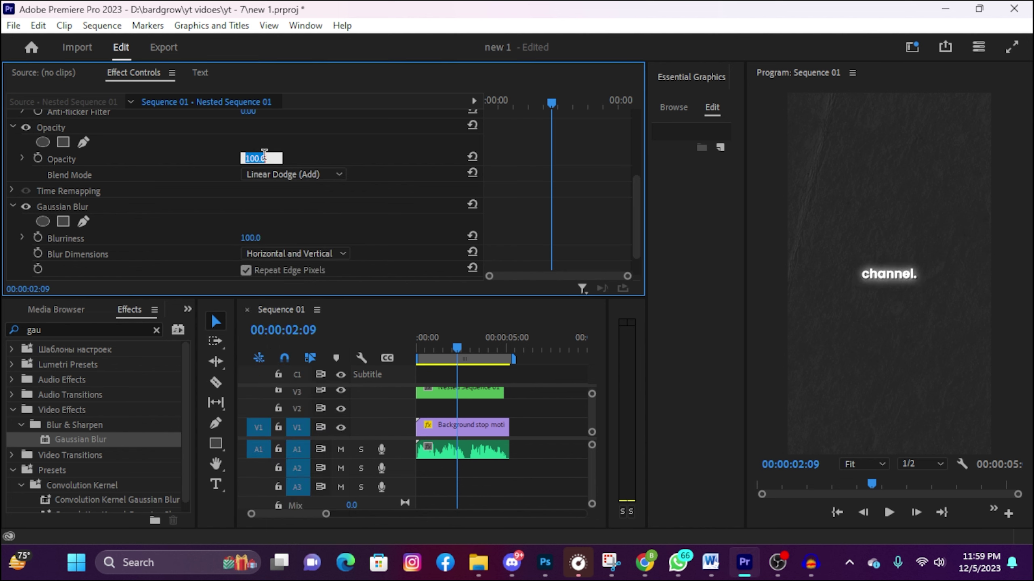
pyautogui.write('30')
pyautogui.press('Return')
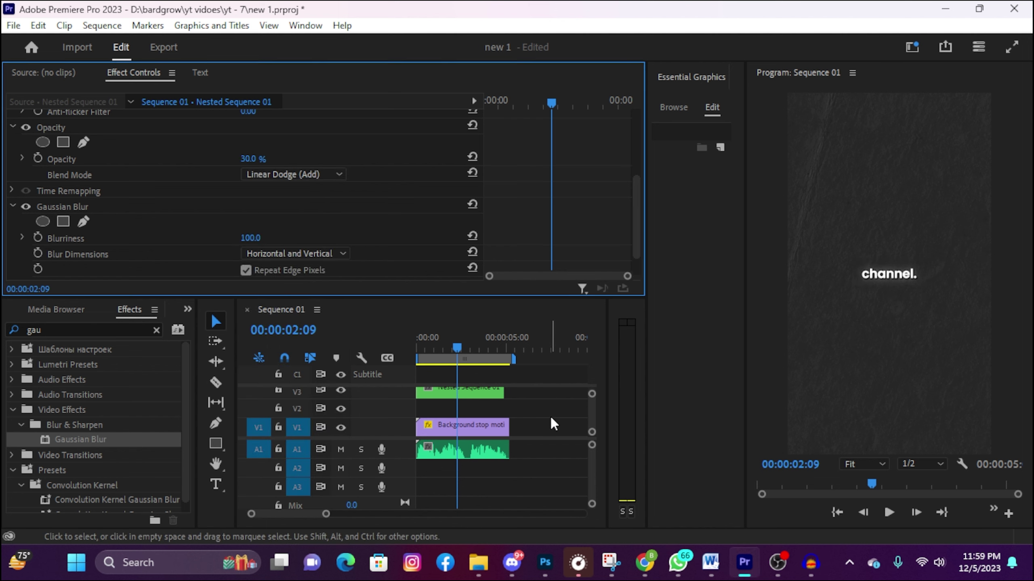
pyautogui.click(548, 424)
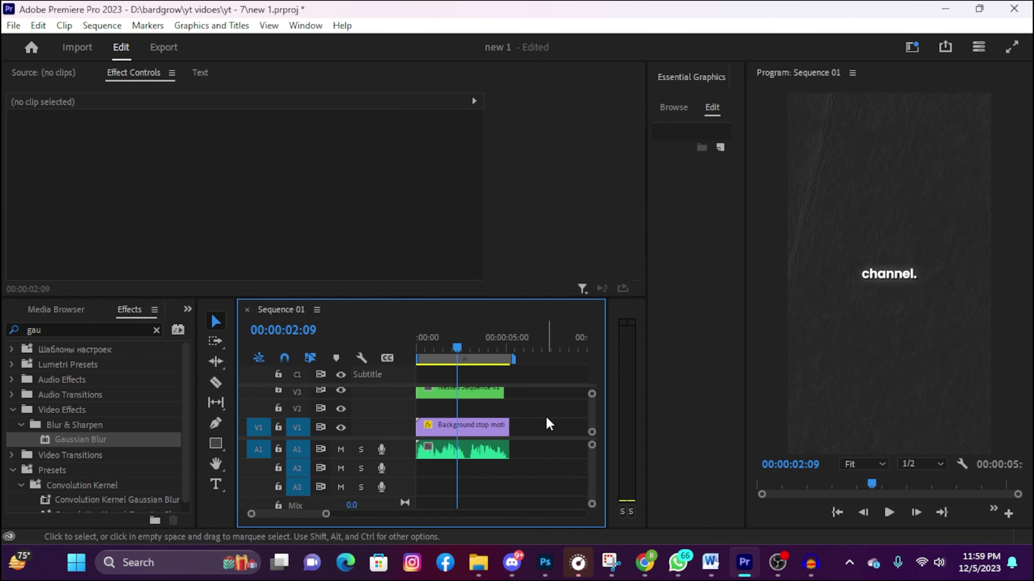
pyautogui.click(469, 341)
pyautogui.press('Home')
pyautogui.press('space')
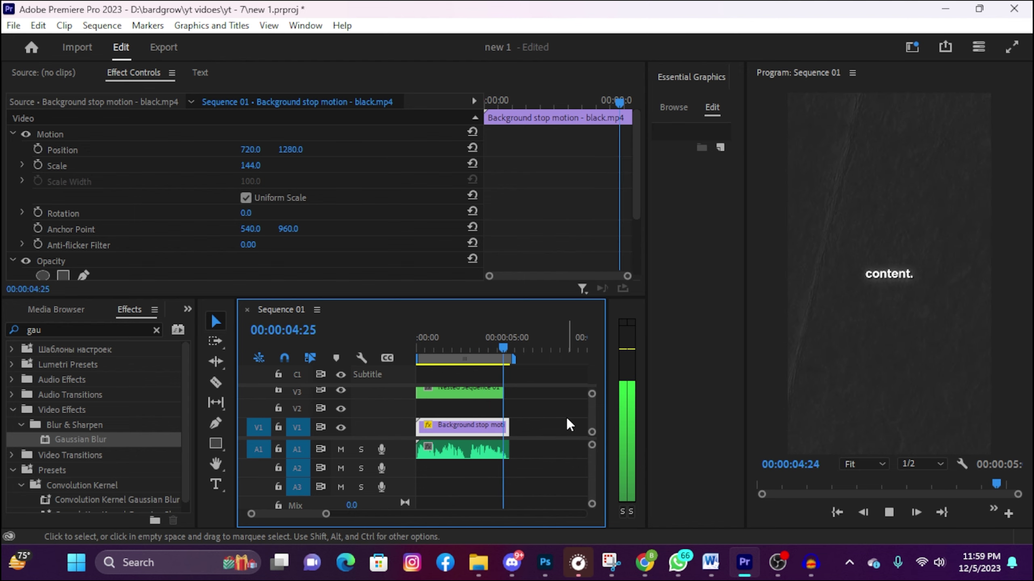
pyautogui.click(556, 411)
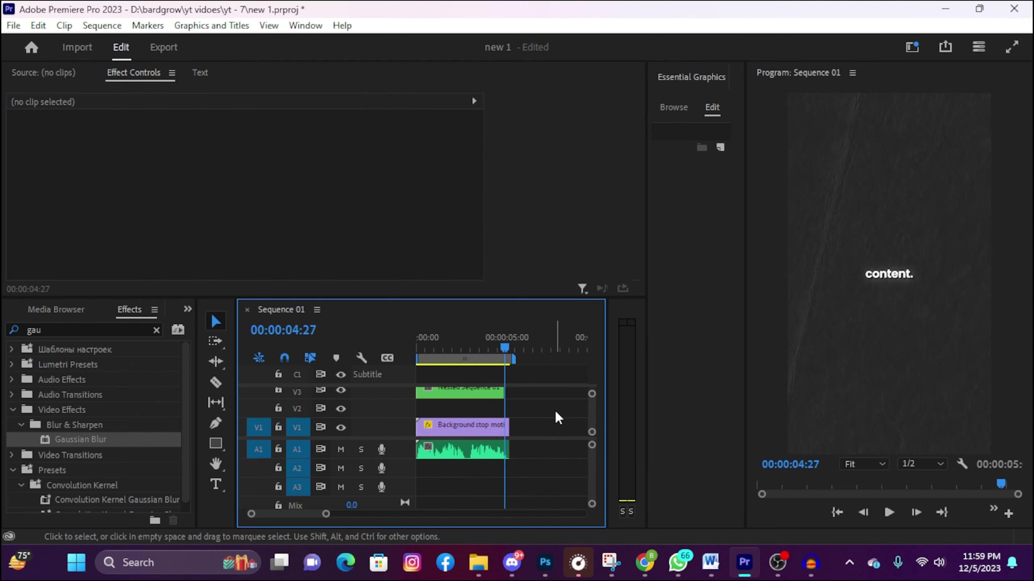